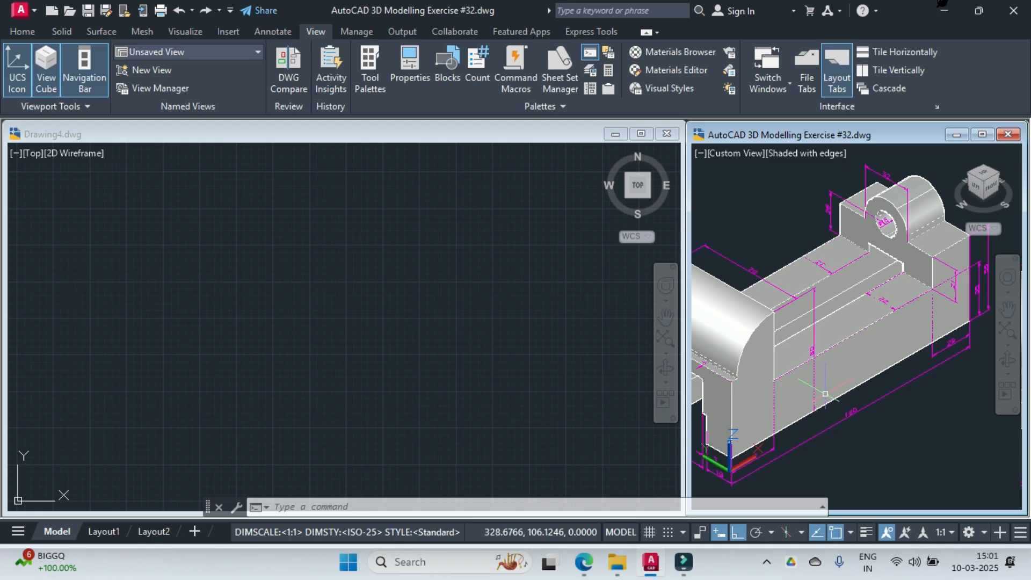
Maximize the reference exercise drawing and examine the dimensions of the base, the rounded front block and its stepped slot
{"action": "left_click", "coordinate": [983, 137]}
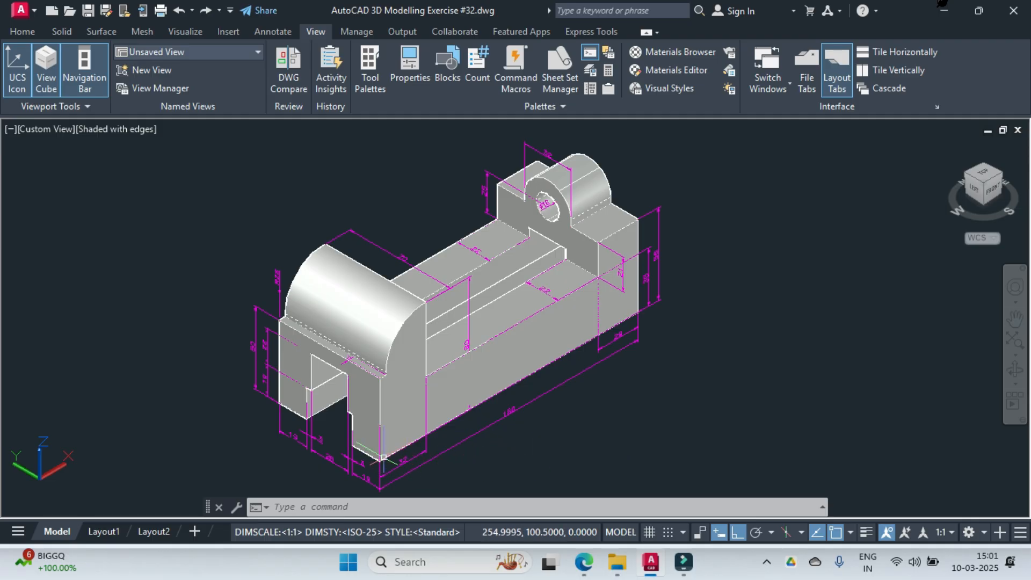
{"action": "scroll", "coordinate": [508, 425], "scroll_direction": "up", "scroll_amount": 5}
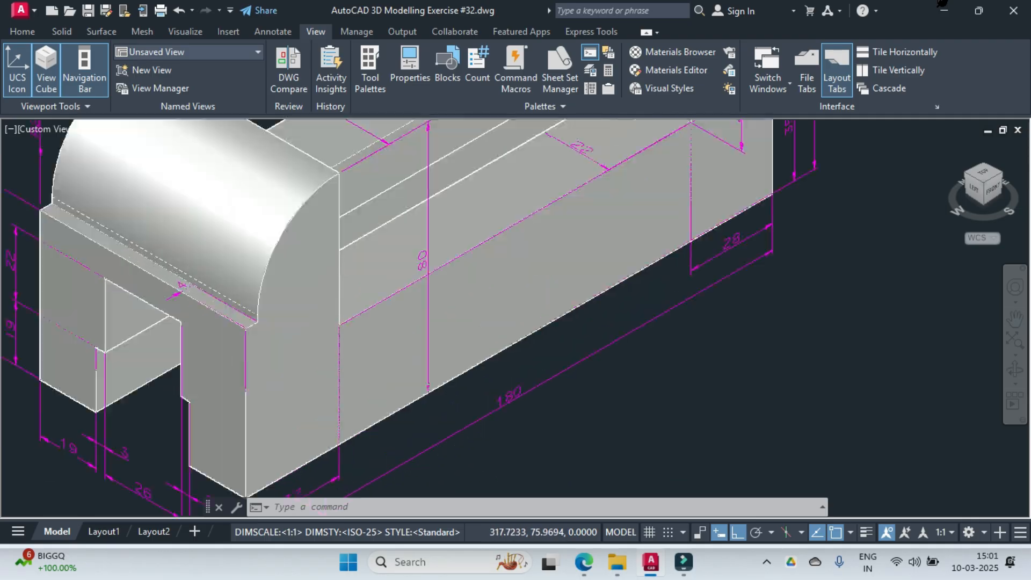
{"action": "scroll", "coordinate": [509, 426], "scroll_direction": "down", "scroll_amount": 5}
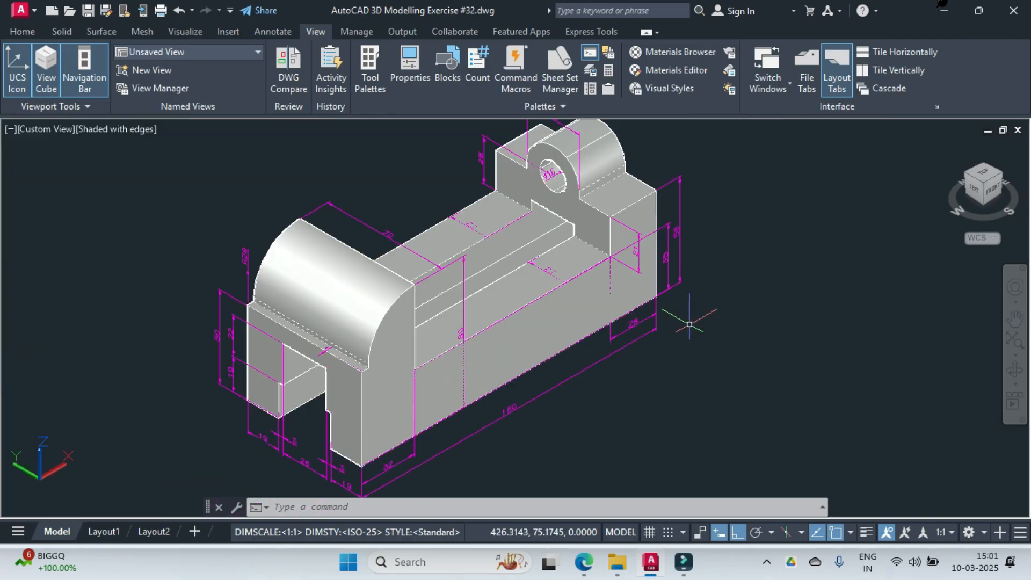
{"action": "scroll", "coordinate": [684, 240], "scroll_direction": "up", "scroll_amount": 3}
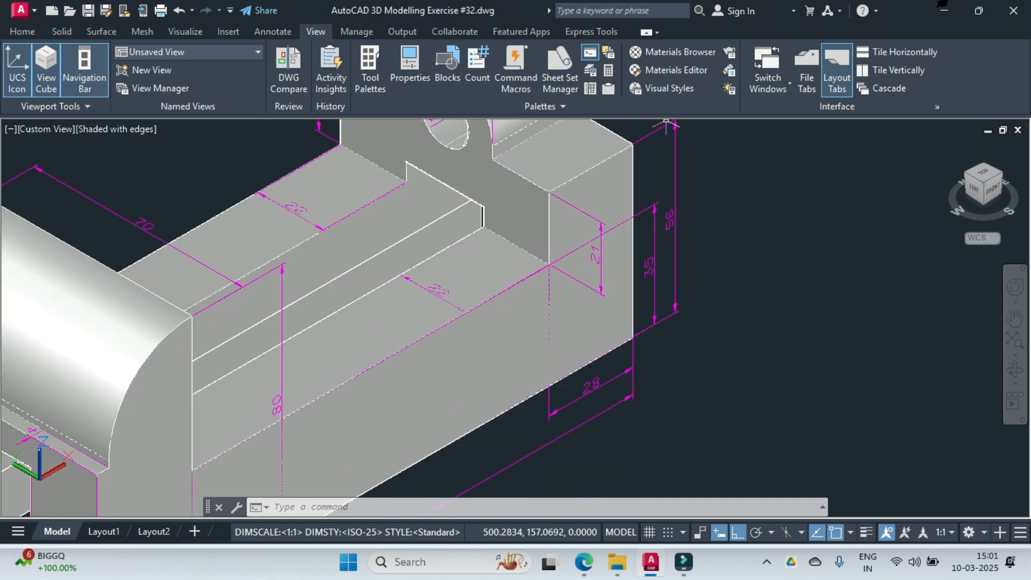
{"action": "mouse_move", "coordinate": [542, 192]}
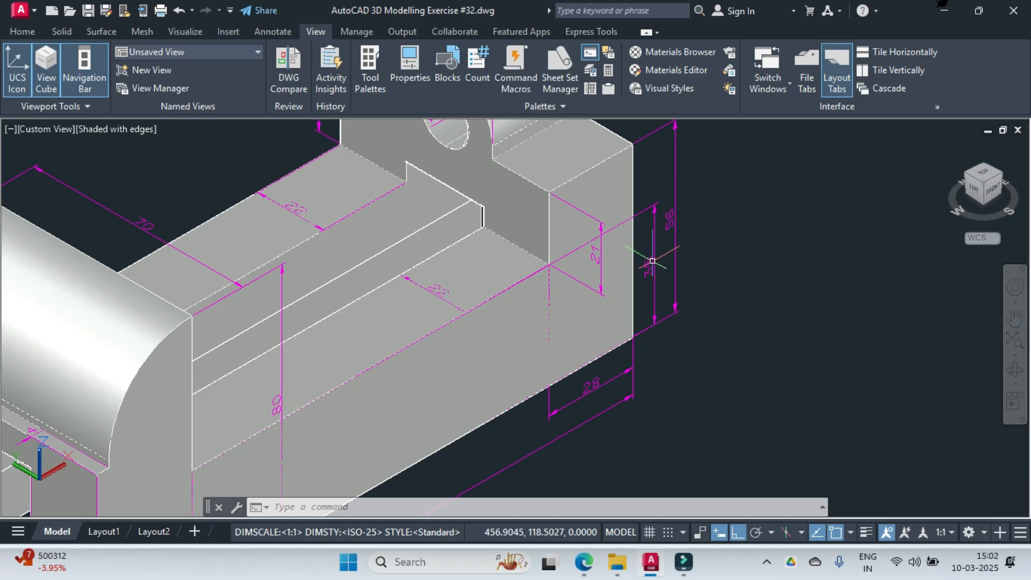
{"action": "middle_click_drag", "start_coordinate": [560, 269], "coordinate": [582, 237]}
{"action": "middle_click_drag", "start_coordinate": [233, 426], "coordinate": [326, 339]}
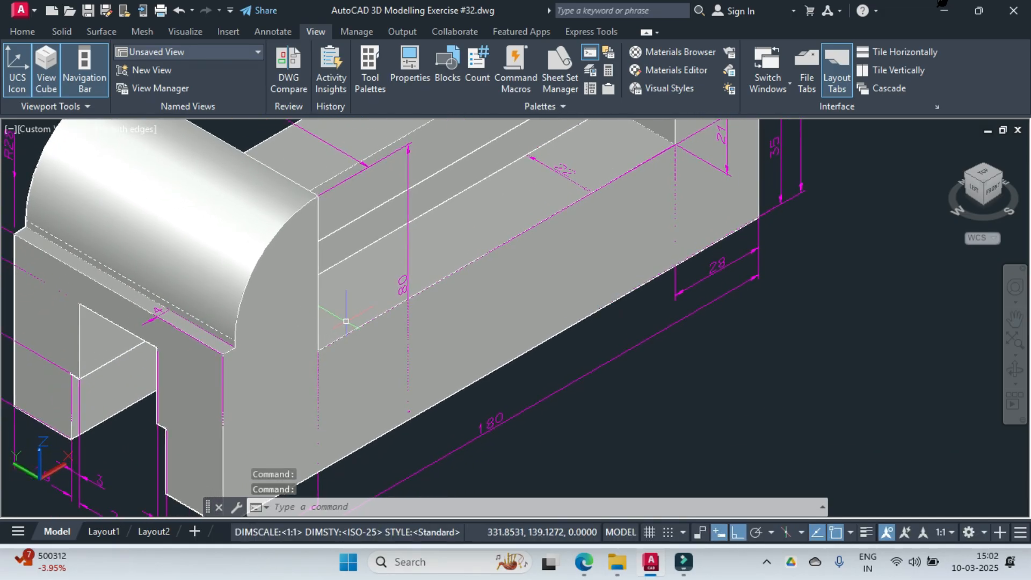
{"action": "scroll", "coordinate": [476, 467], "scroll_direction": "down", "scroll_amount": 3}
{"action": "middle_click_drag", "start_coordinate": [476, 467], "coordinate": [481, 384]}
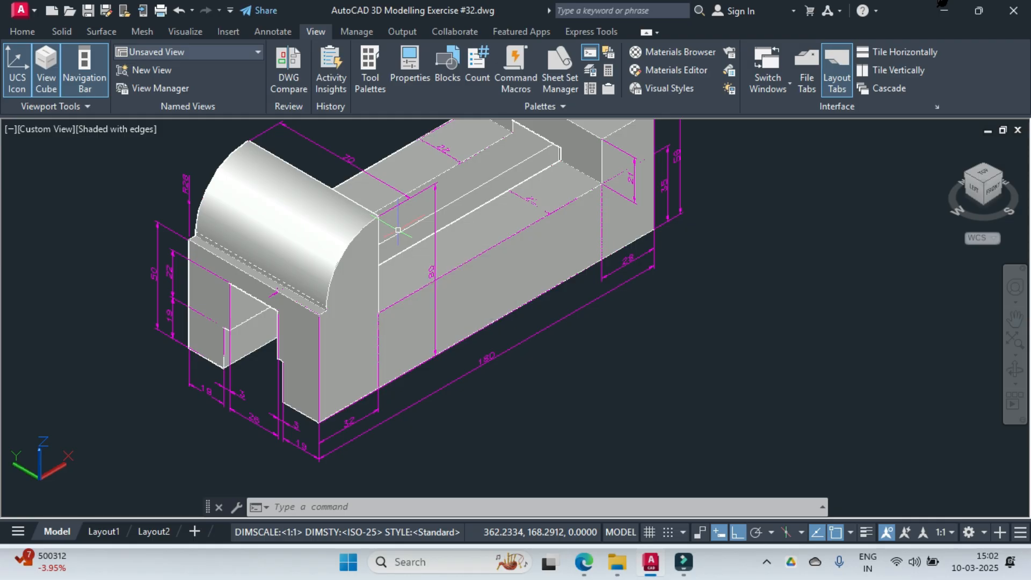
{"action": "middle_click_drag", "start_coordinate": [464, 222], "coordinate": [434, 266]}
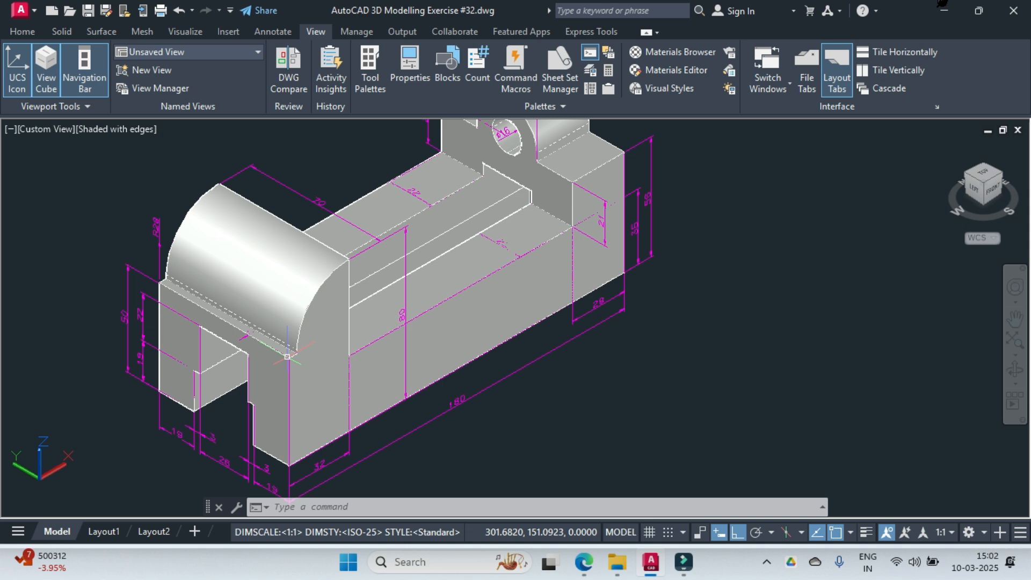
{"action": "scroll", "coordinate": [241, 334], "scroll_direction": "up", "scroll_amount": 2}
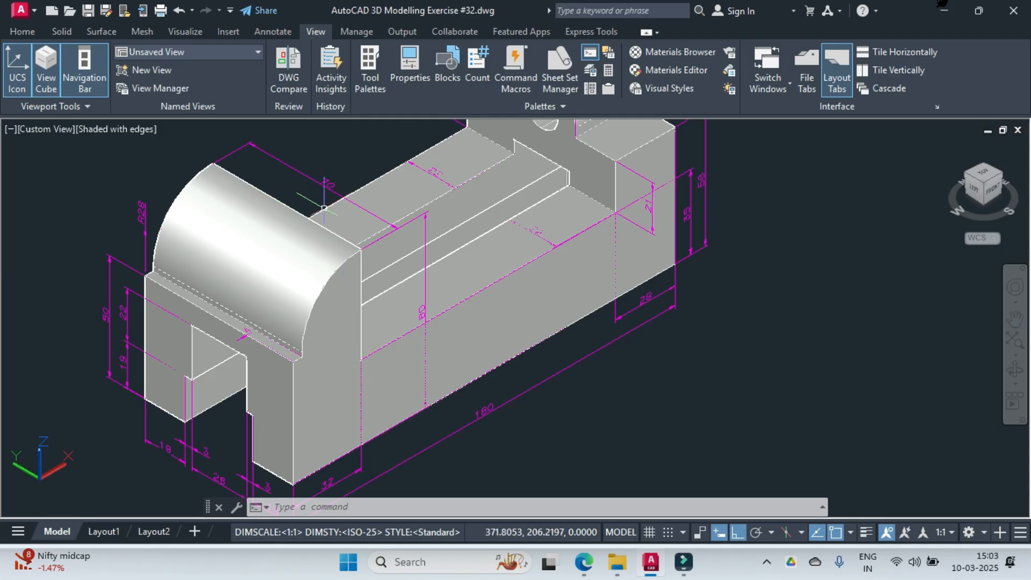
{"action": "scroll", "coordinate": [324, 208], "scroll_direction": "up", "scroll_amount": 4}
{"action": "scroll", "coordinate": [342, 191], "scroll_direction": "down", "scroll_amount": 4}
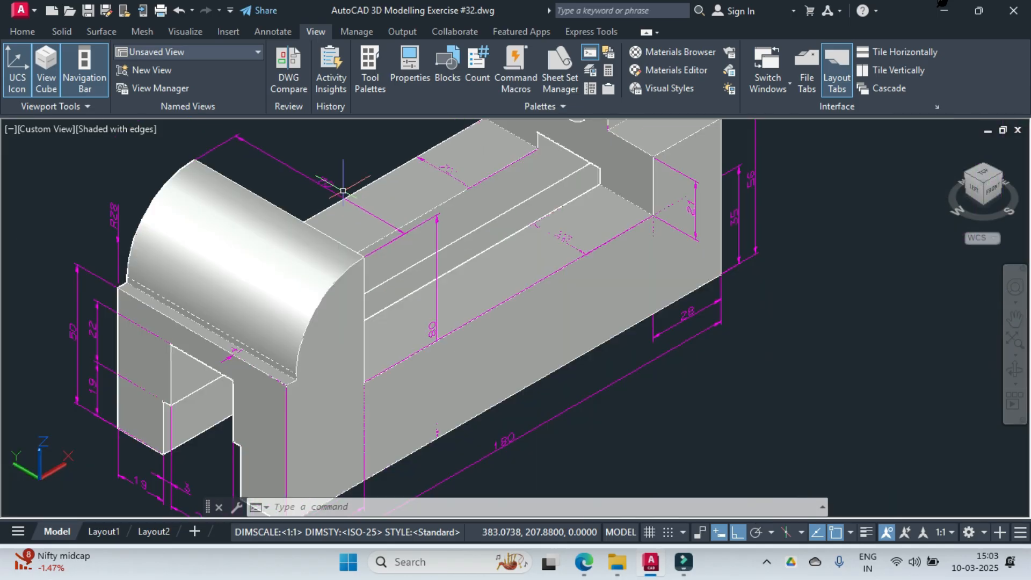
Examine the dimensions of the rear block with its rounded lug and hole, and recheck the slot in the front block
{"action": "middle_click_drag", "start_coordinate": [507, 213], "coordinate": [386, 340]}
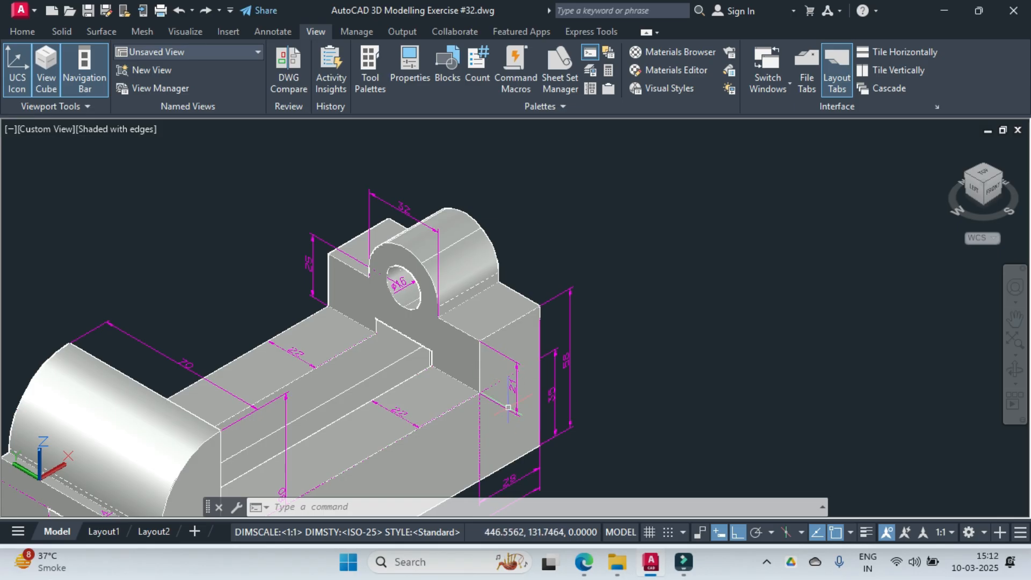
{"action": "scroll", "coordinate": [515, 462], "scroll_direction": "down", "scroll_amount": 2}
{"action": "middle_click_drag", "start_coordinate": [516, 449], "coordinate": [490, 339]}
{"action": "scroll", "coordinate": [490, 339], "scroll_direction": "up", "scroll_amount": 3}
{"action": "middle_click_drag", "start_coordinate": [490, 409], "coordinate": [592, 478]}
{"action": "key", "text": "Escape"}
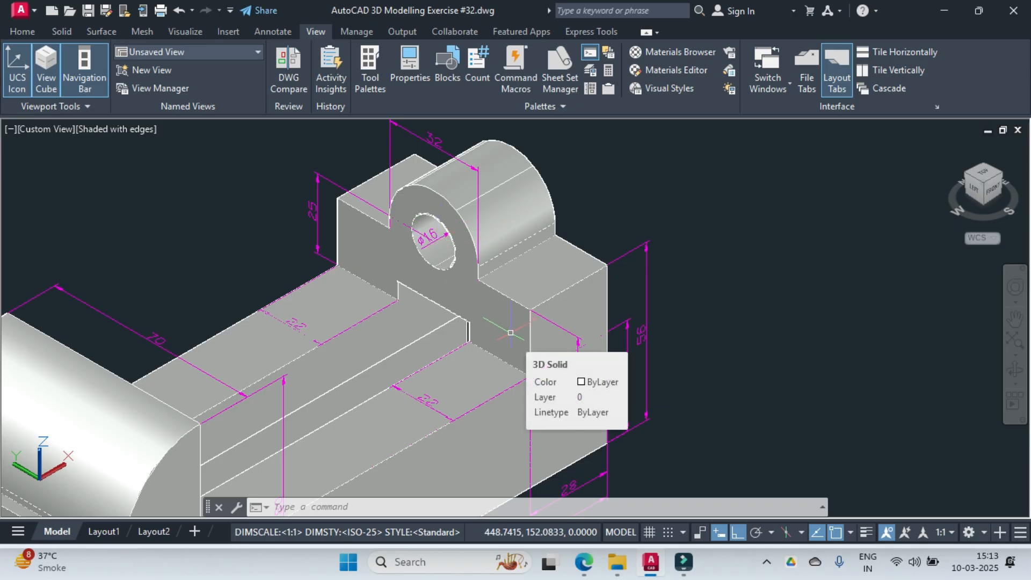
{"action": "scroll", "coordinate": [510, 333], "scroll_direction": "down", "scroll_amount": 3}
{"action": "middle_click_drag", "start_coordinate": [470, 349], "coordinate": [387, 215], "text": "shift"}
{"action": "middle_click_drag", "start_coordinate": [239, 406], "coordinate": [245, 357]}
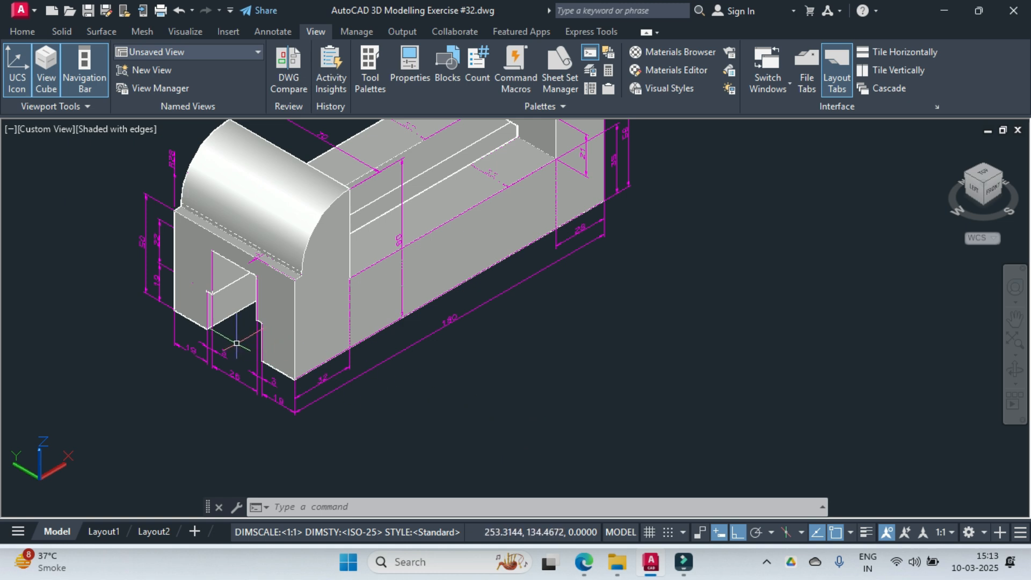
{"action": "middle_click_drag", "start_coordinate": [227, 337], "coordinate": [134, 483]}
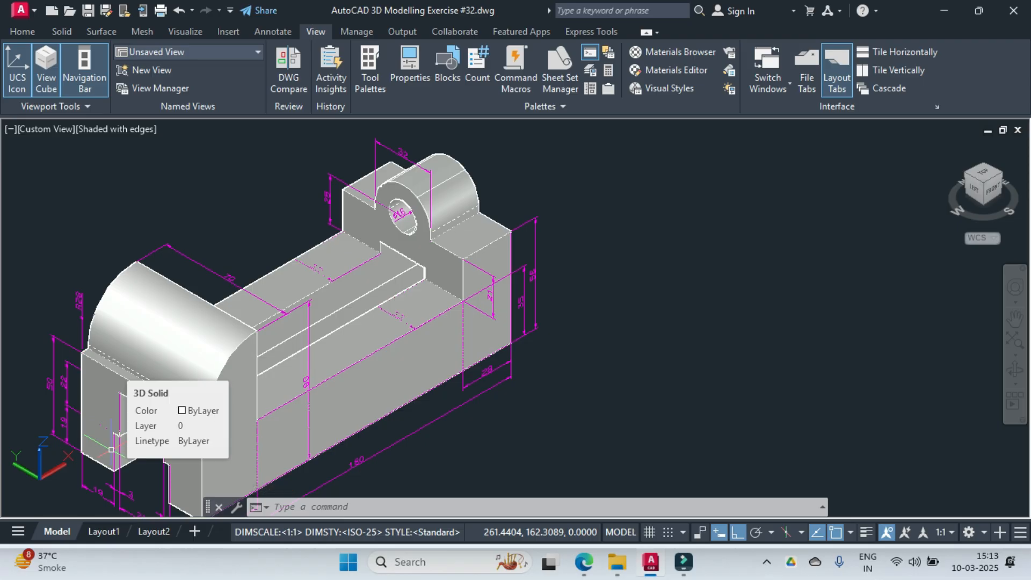
Restore the reference drawing beside the blank drawing and fit most of the dimensioned model in its window
{"action": "left_click", "coordinate": [1003, 130]}
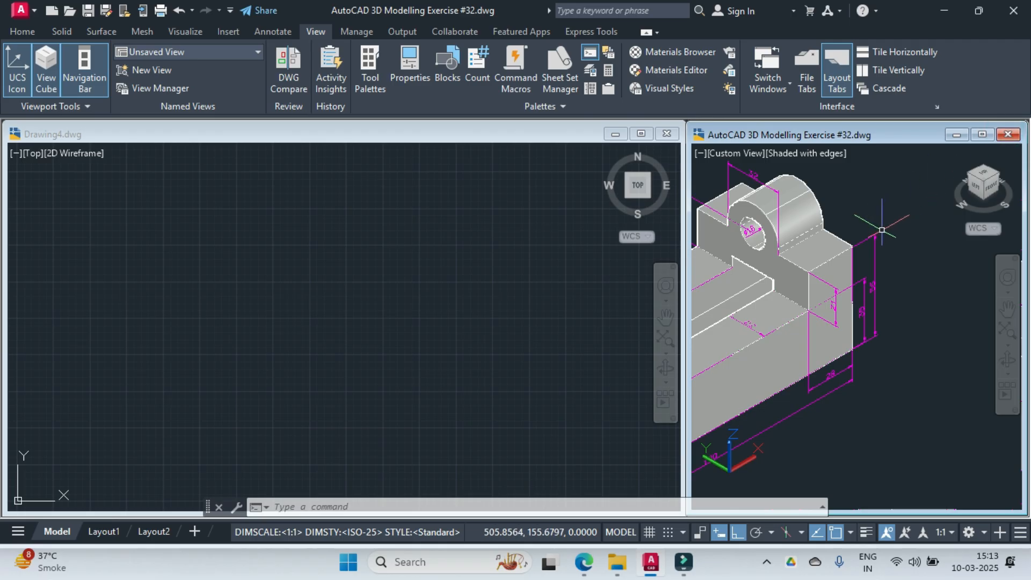
{"action": "middle_click_drag", "start_coordinate": [880, 230], "coordinate": [977, 203]}
{"action": "scroll", "coordinate": [849, 221], "scroll_direction": "down", "scroll_amount": 2}
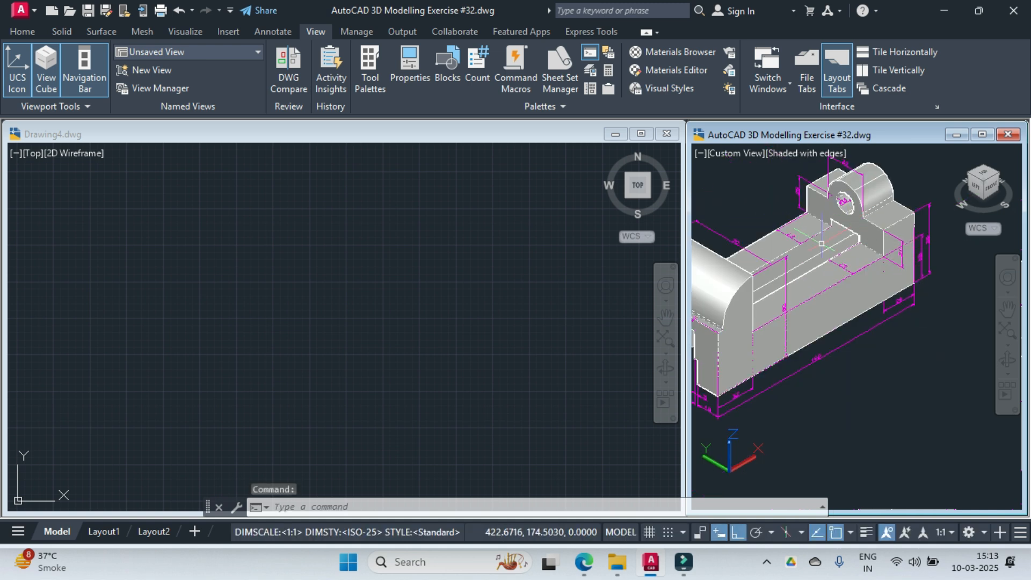
{"action": "middle_click_drag", "start_coordinate": [804, 271], "coordinate": [840, 292]}
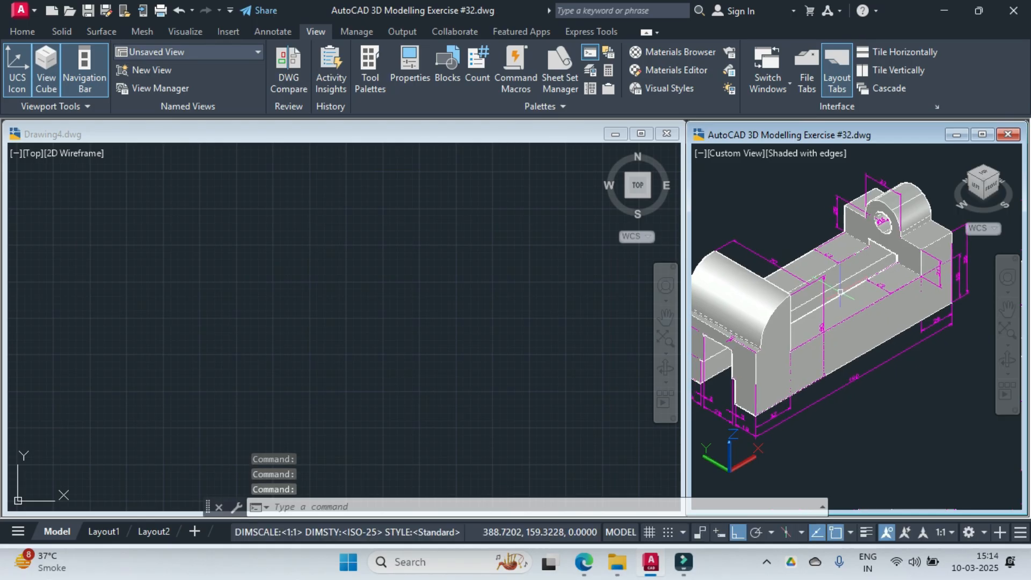
Tile the open windows vertically and widen Drawing4.dwg over the start page, up to the reference drawing's edge
{"action": "left_click", "coordinate": [34, 155]}
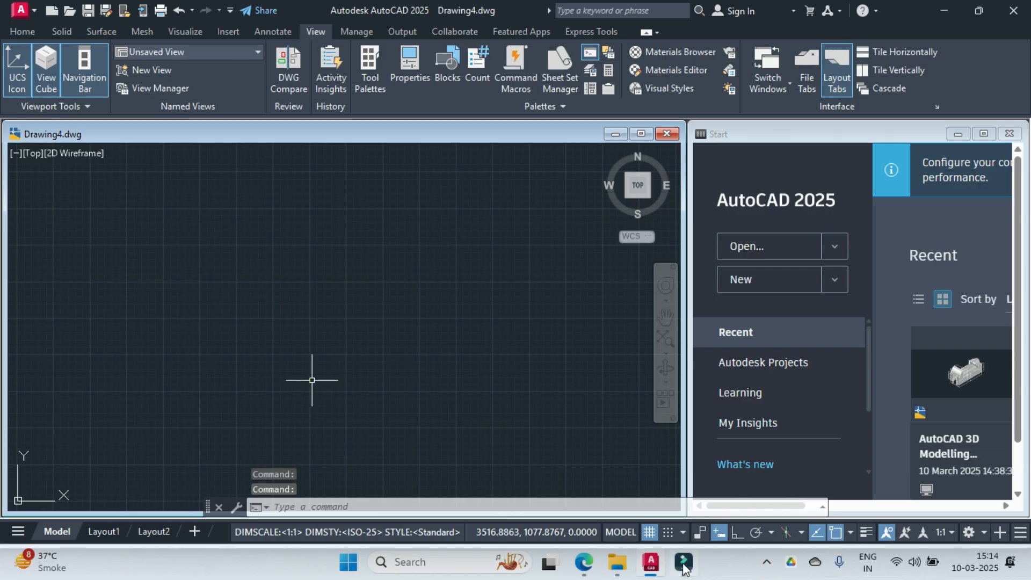
{"action": "left_click", "coordinate": [766, 562]}
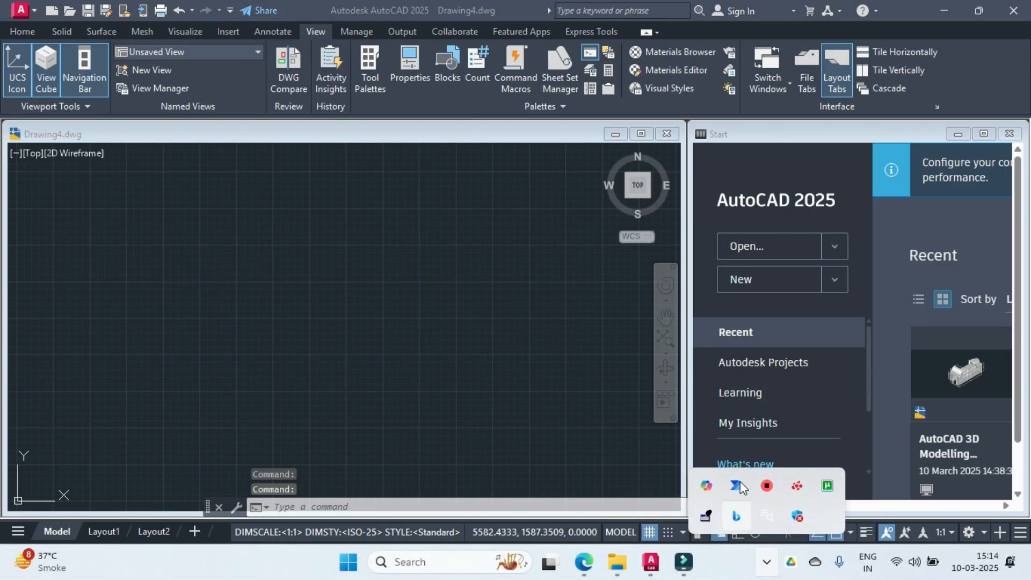
{"action": "left_click", "coordinate": [765, 133]}
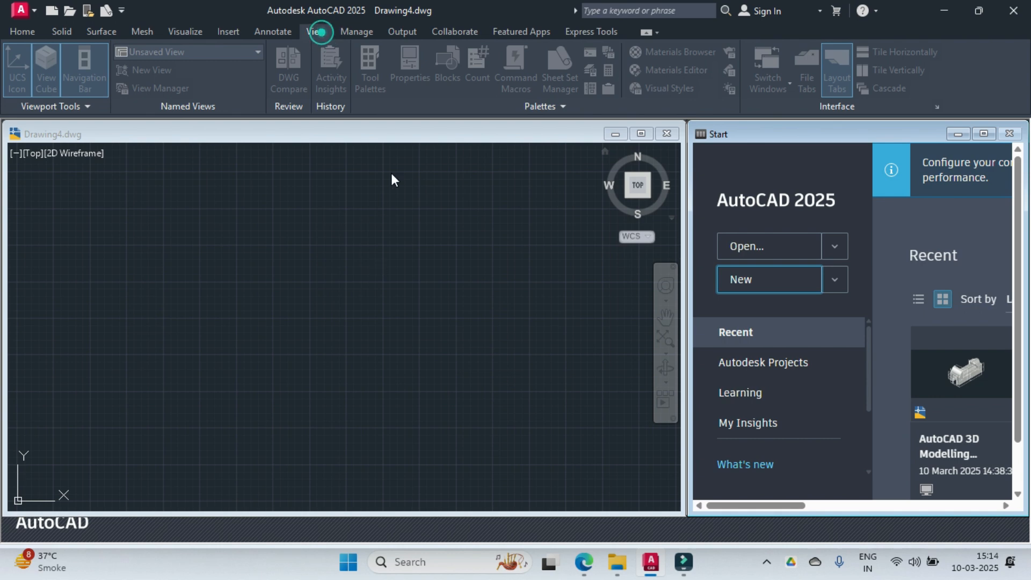
{"action": "left_click", "coordinate": [403, 129]}
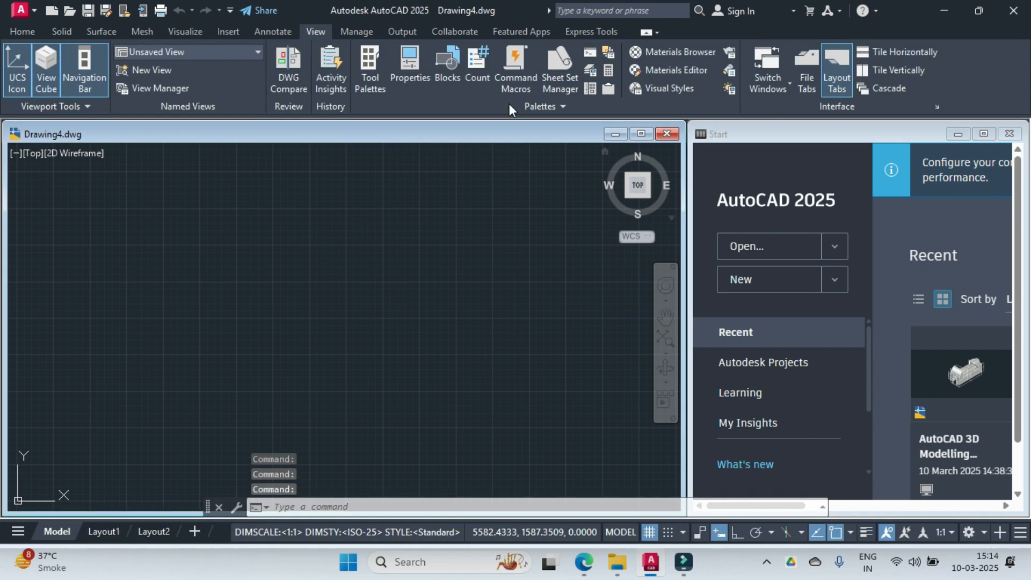
{"action": "left_click", "coordinate": [878, 71]}
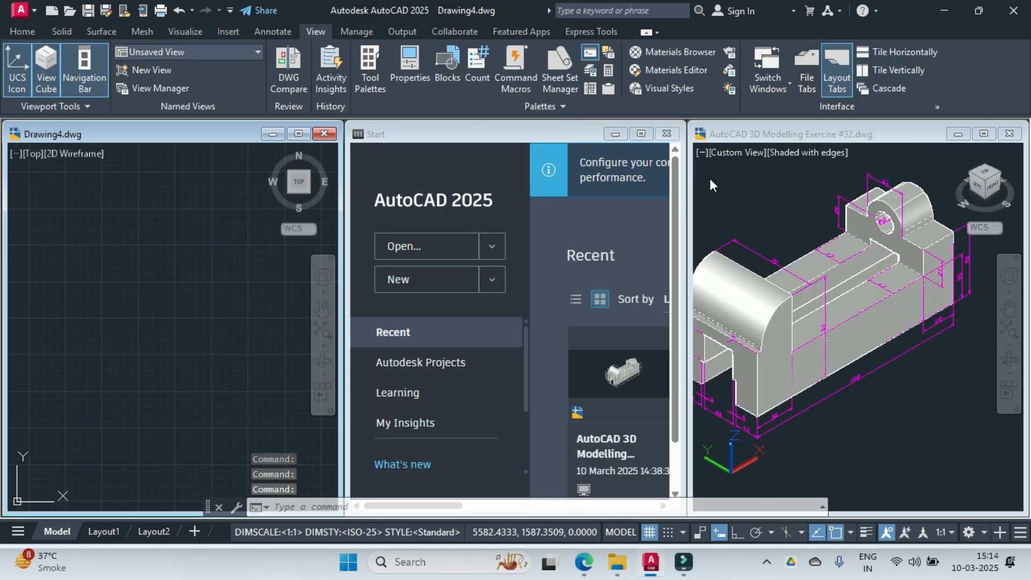
{"action": "left_click_drag", "start_coordinate": [342, 165], "coordinate": [685, 184]}
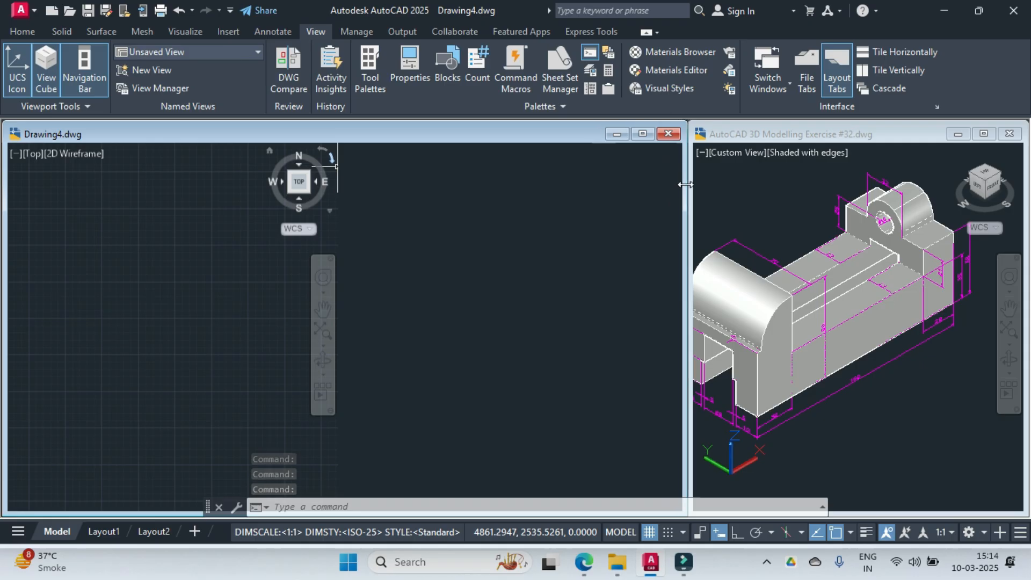
Pin the AutoCAD window on top using DeskPins' pin mode
{"action": "left_click", "coordinate": [767, 561]}
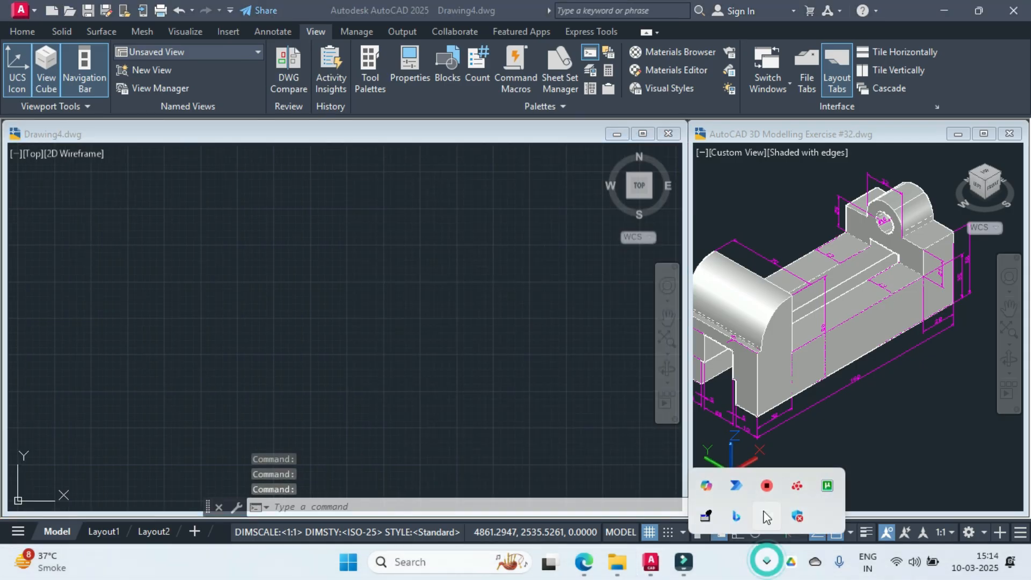
{"action": "right_click", "coordinate": [737, 518]}
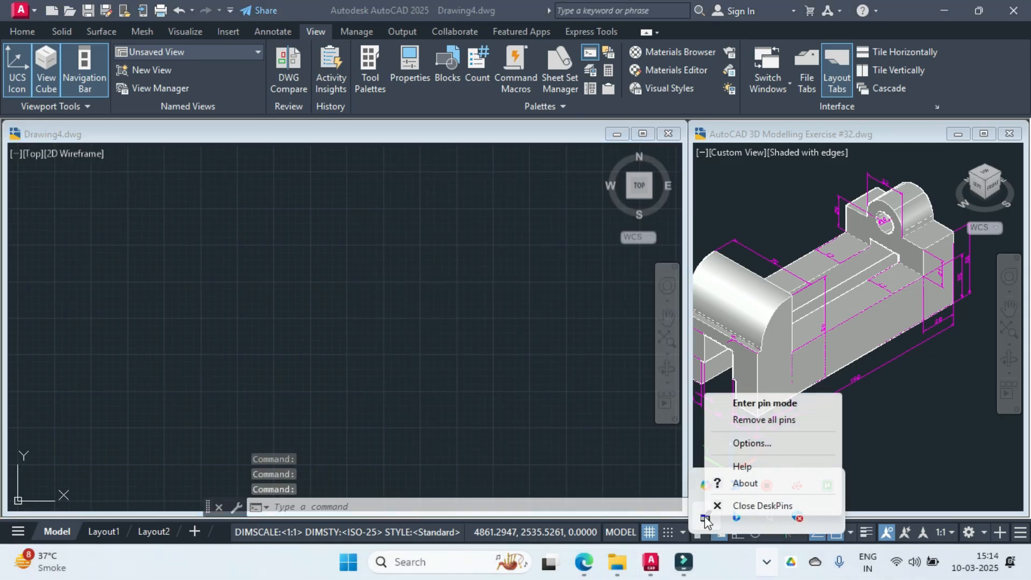
{"action": "left_click", "coordinate": [768, 404]}
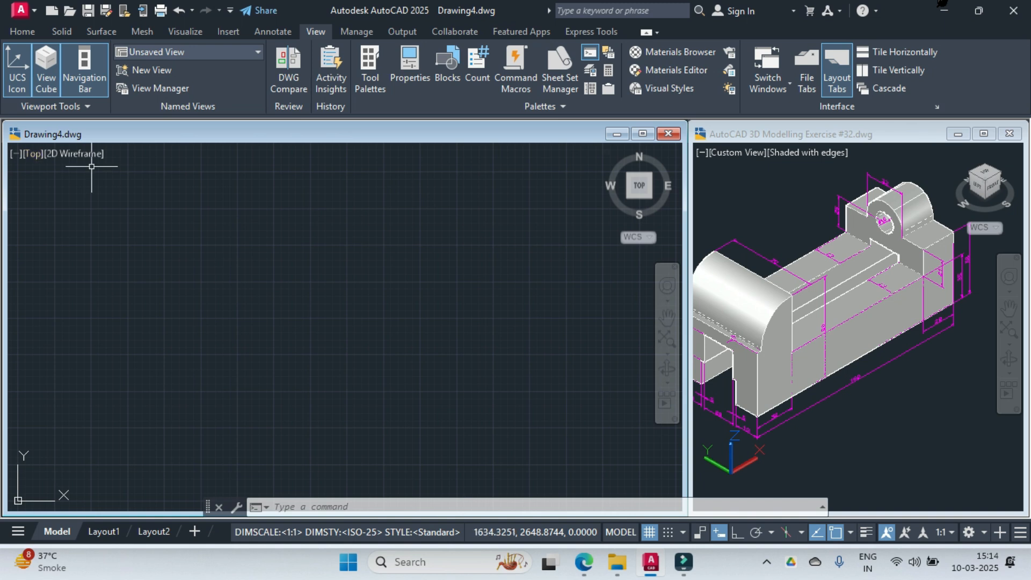
Switch Drawing4.dwg to the Front view and make room above and beside the origin
{"action": "left_click", "coordinate": [29, 153]}
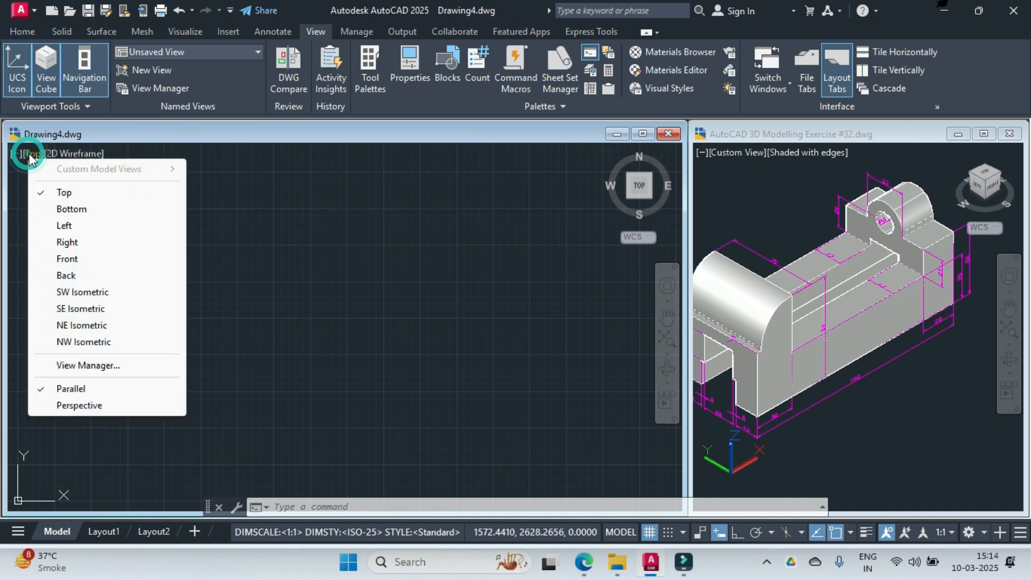
{"action": "left_click", "coordinate": [69, 258]}
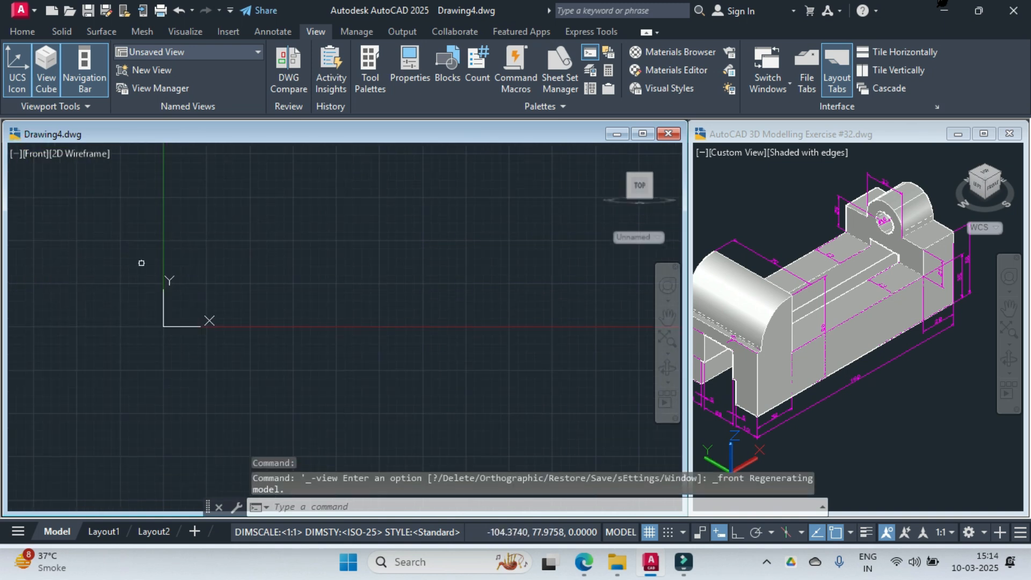
{"action": "middle_click_drag", "start_coordinate": [281, 273], "coordinate": [154, 376]}
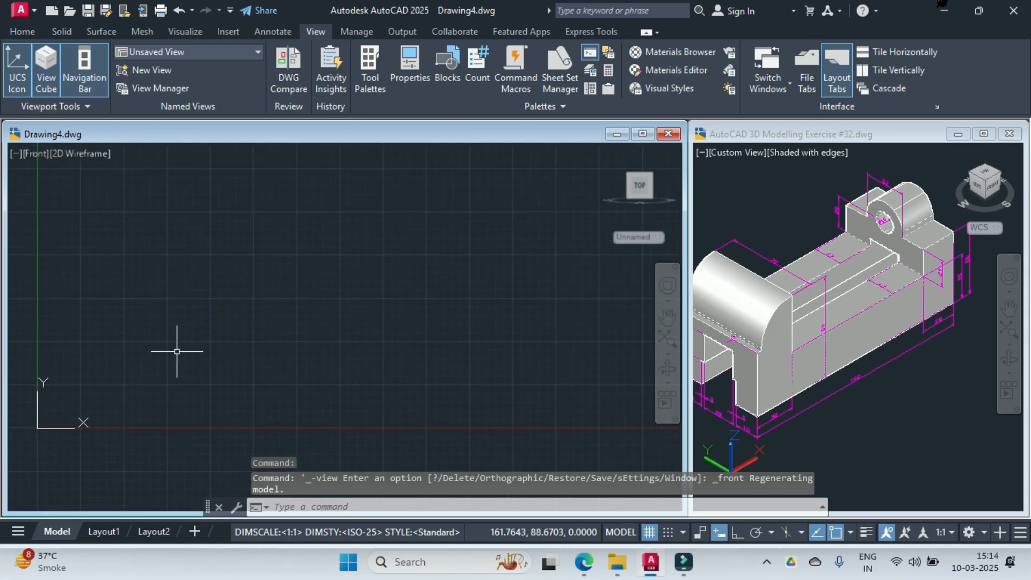
Start a polyline in the Front view, enable Ortho, and draw a 180 mm horizontal base segment toward positive X
{"action": "left_click", "coordinate": [318, 508]}
{"action": "type", "text": "pl"}
{"action": "key", "text": "Return"}
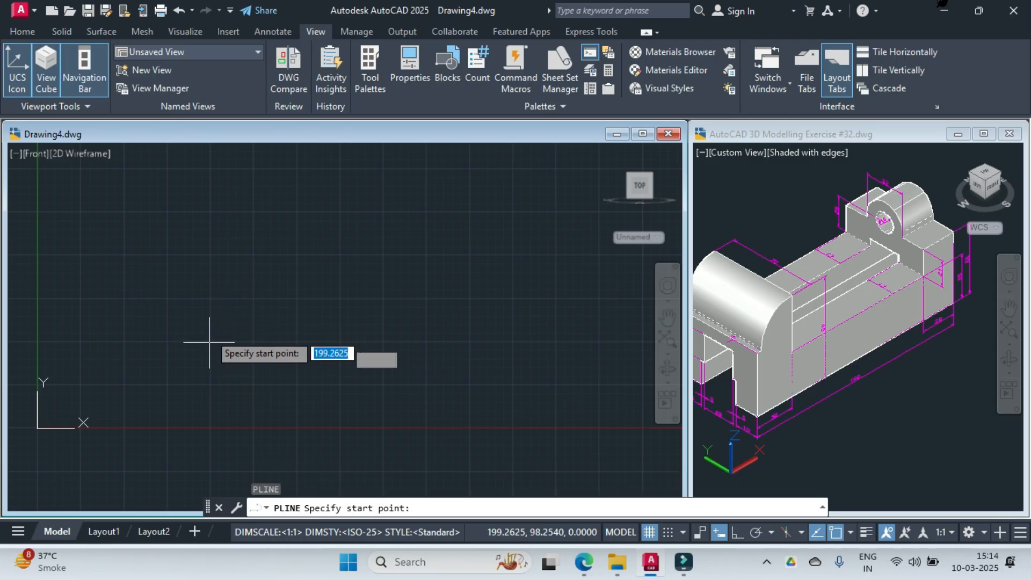
{"action": "left_click", "coordinate": [187, 321]}
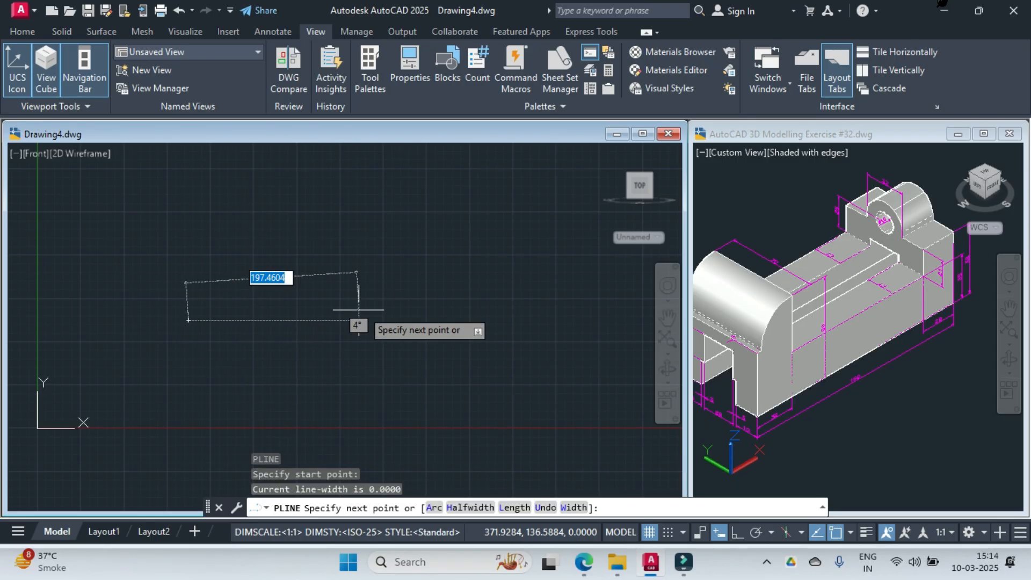
{"action": "left_click", "coordinate": [715, 532]}
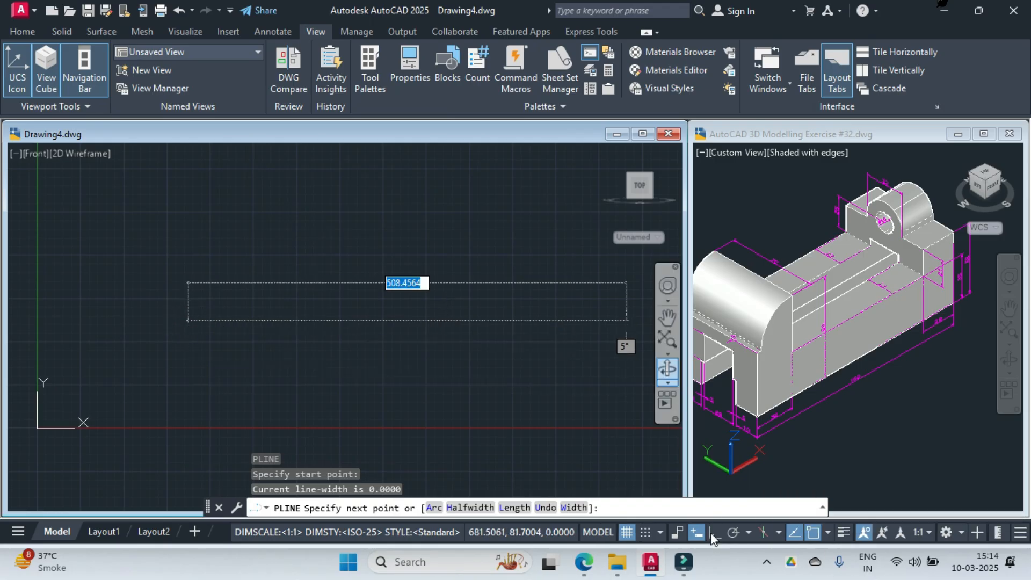
{"action": "middle_click_drag", "start_coordinate": [412, 376], "coordinate": [407, 403]}
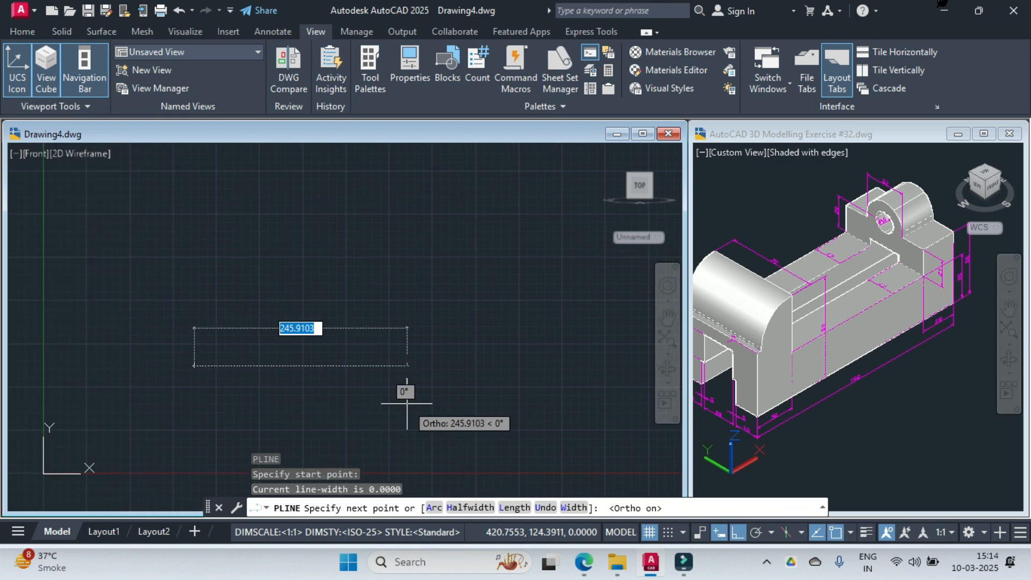
{"action": "type", "text": "180"}
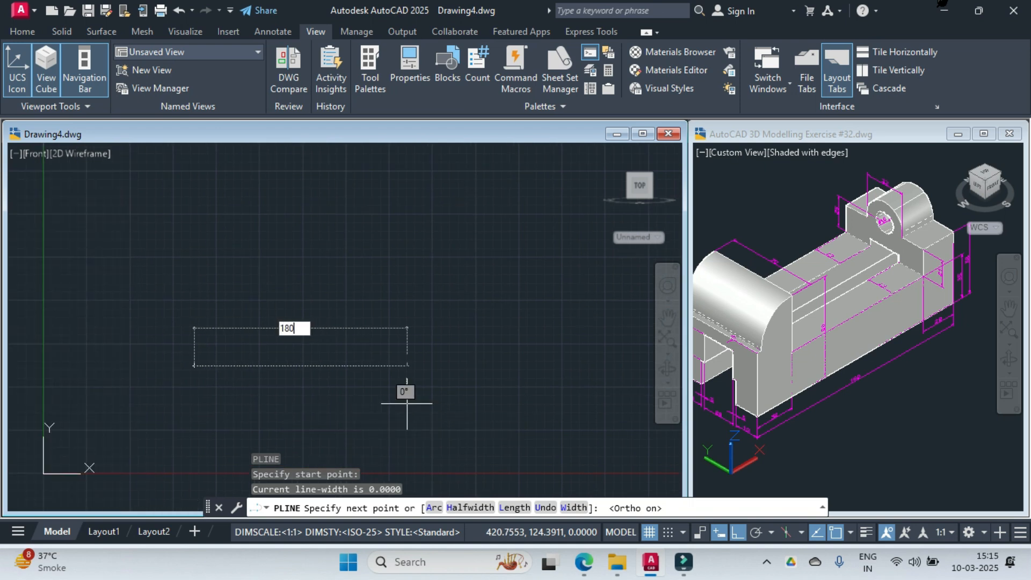
{"action": "key", "text": "Return"}
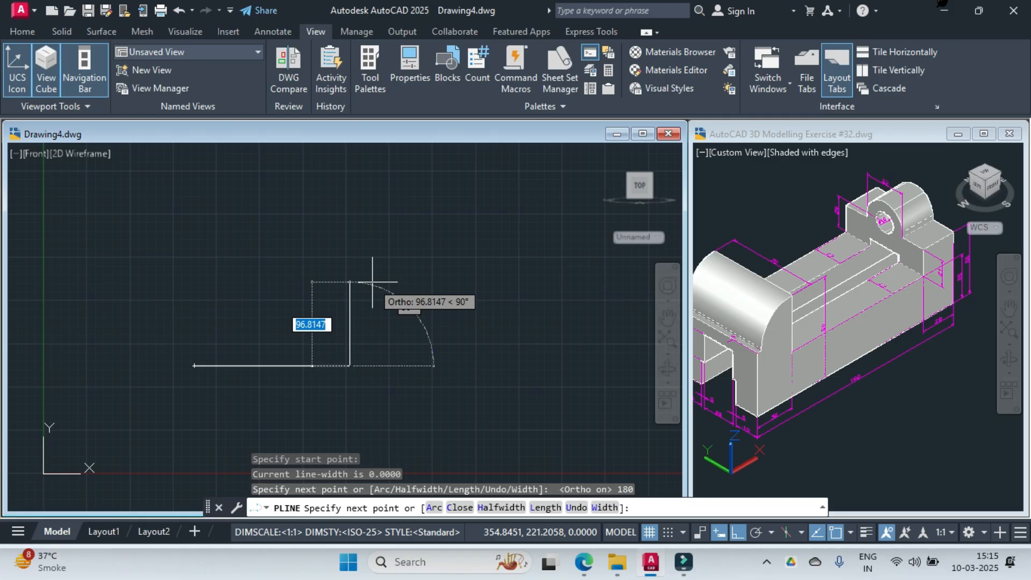
Continue the polyline from the base's positive-X end with segments 56 mm up, 28 mm toward negative X and 21 mm down
{"action": "type", "text": "56"}
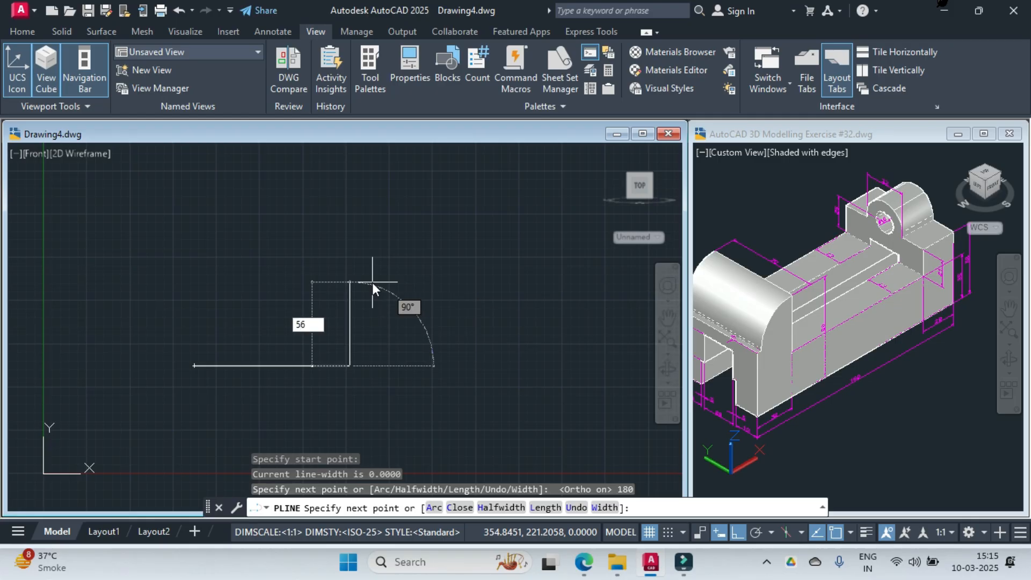
{"action": "key", "text": "Return"}
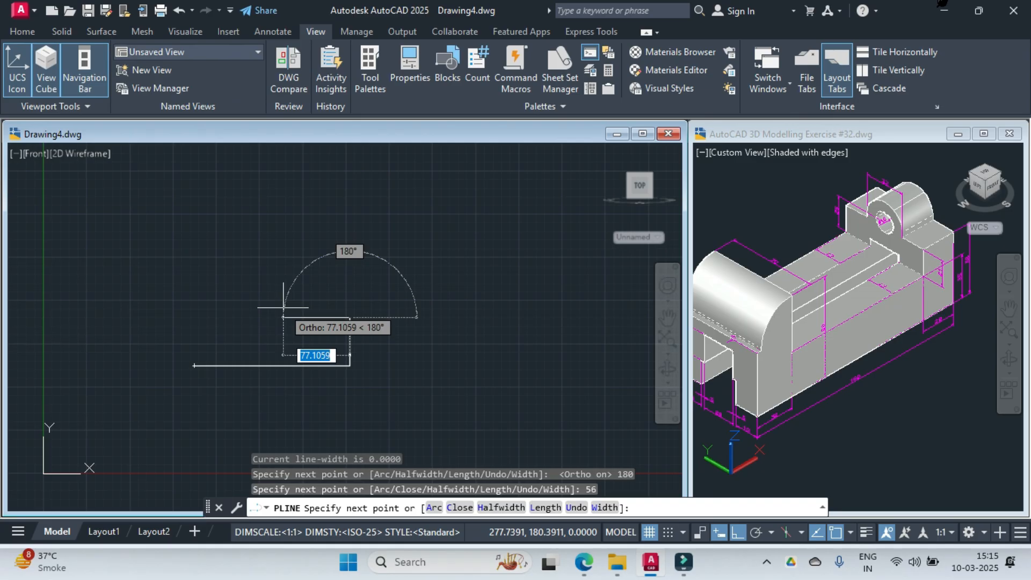
{"action": "scroll", "coordinate": [290, 308], "scroll_direction": "up", "scroll_amount": 2}
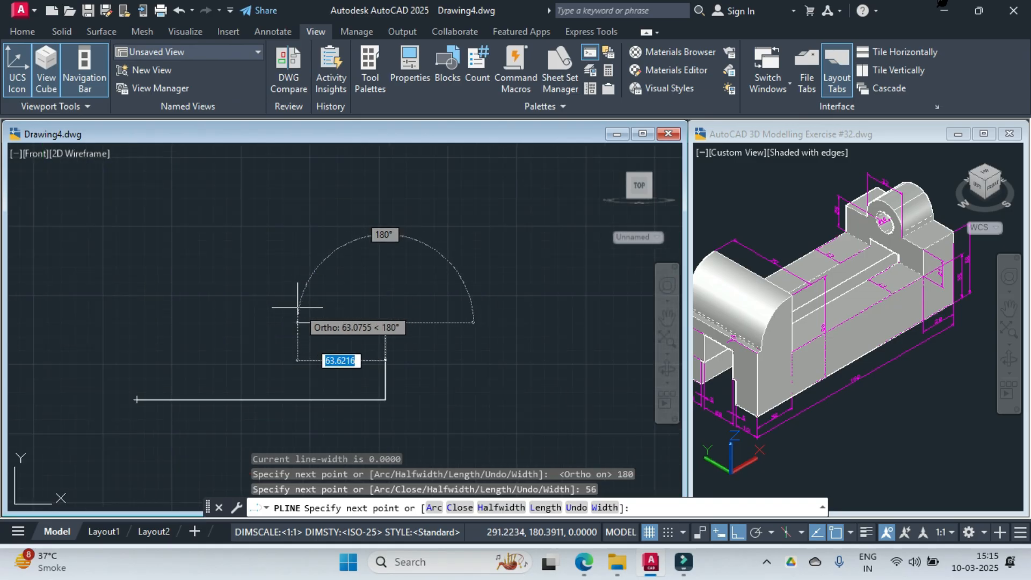
{"action": "type", "text": "28"}
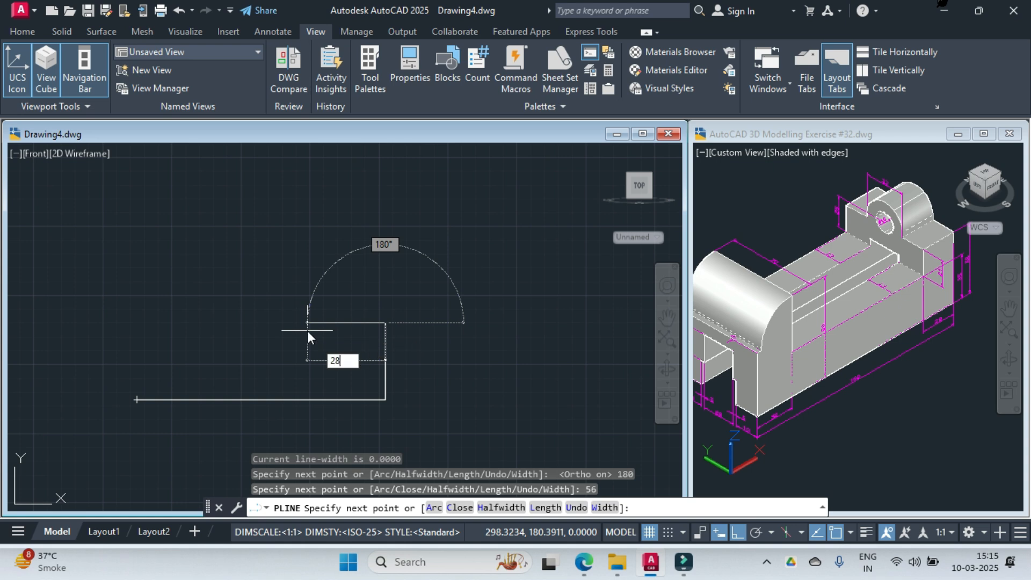
{"action": "key", "text": "Return"}
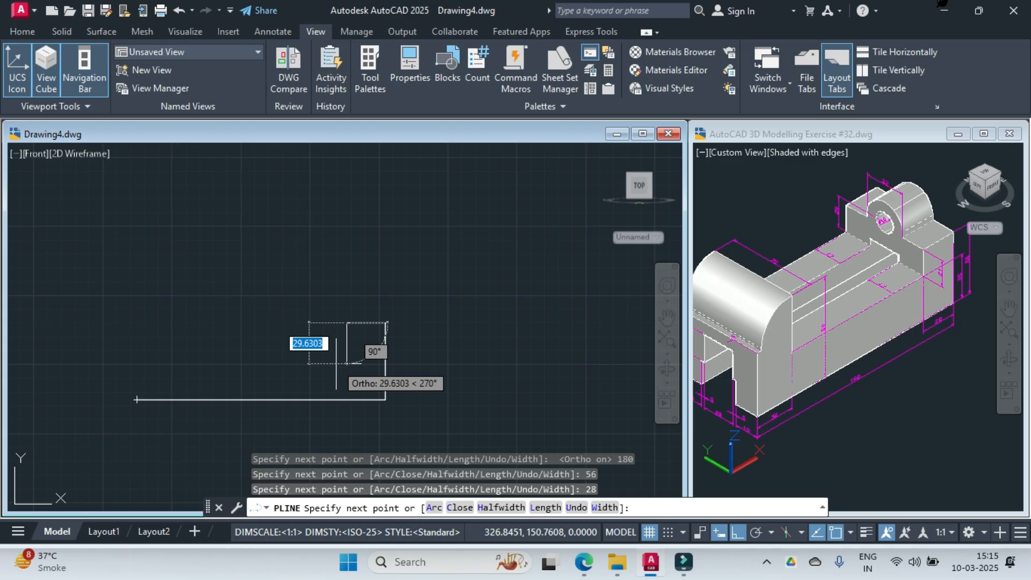
{"action": "type", "text": "21"}
{"action": "key", "text": "Return"}
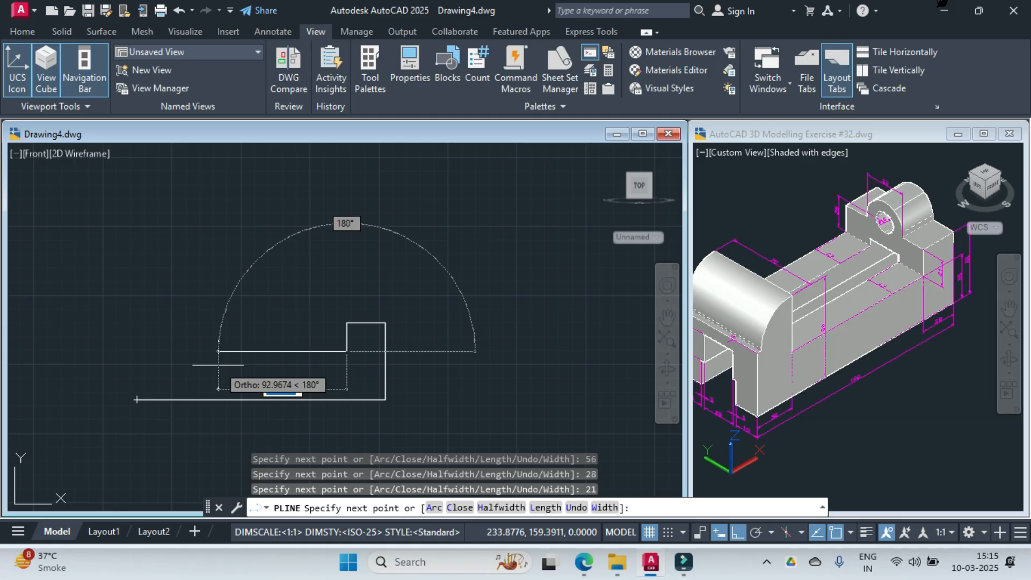
Extend the polyline 120 mm toward negative X, 45 mm up and another 28 mm toward negative X
{"action": "type", "text": "120"}
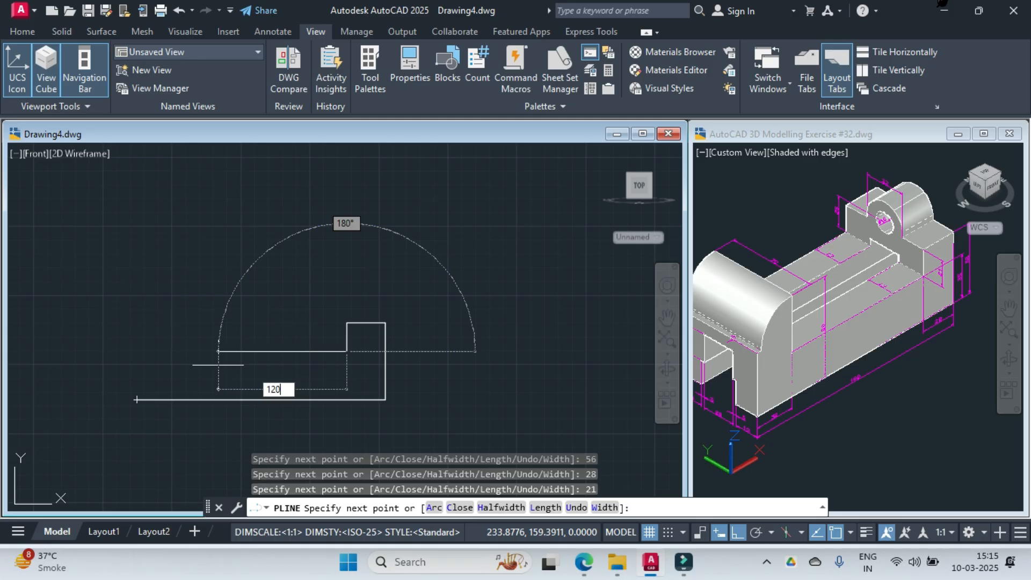
{"action": "key", "text": "Return"}
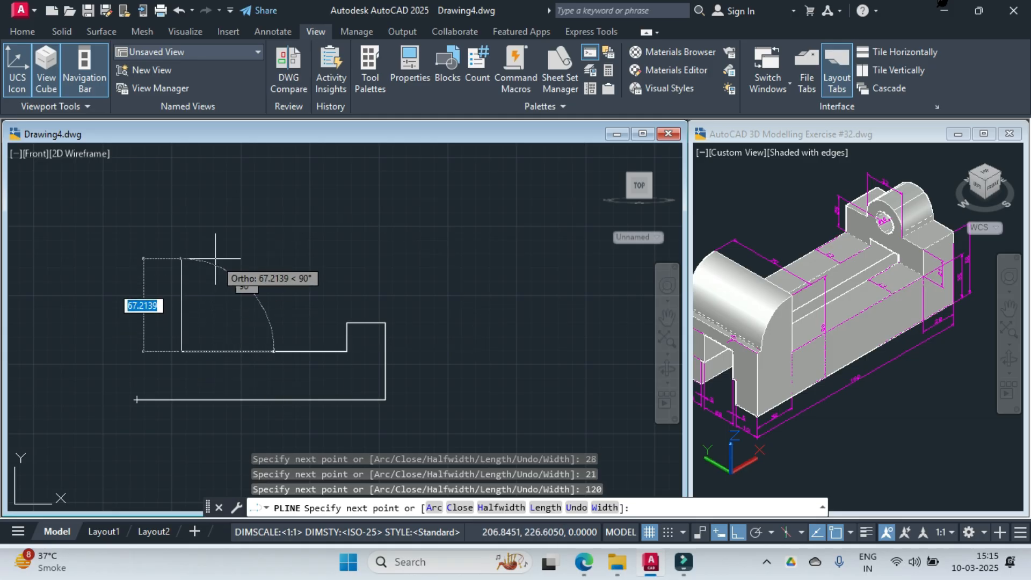
{"action": "type", "text": "45"}
{"action": "key", "text": "Return"}
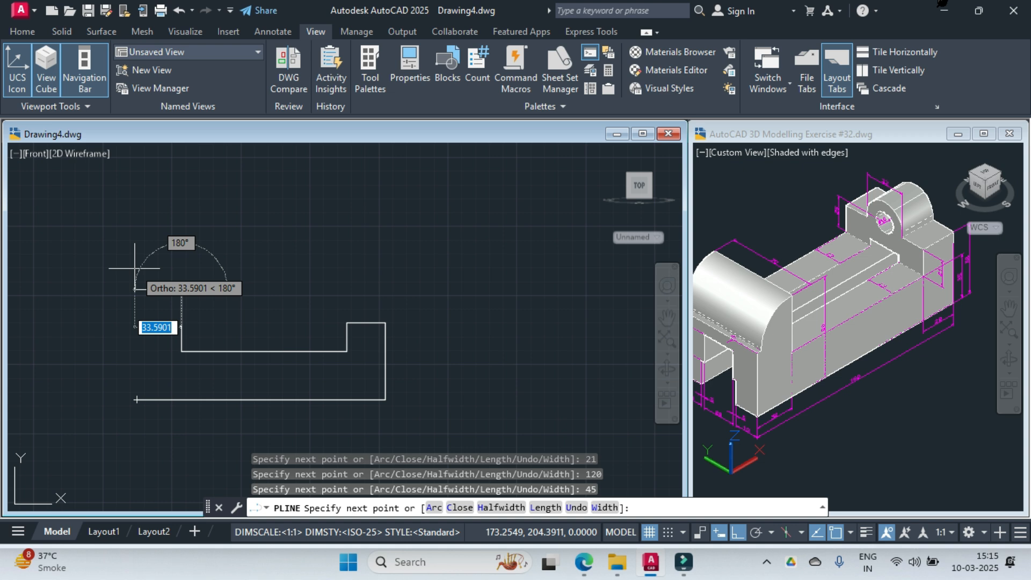
{"action": "type", "text": "28"}
{"action": "key", "text": "Return"}
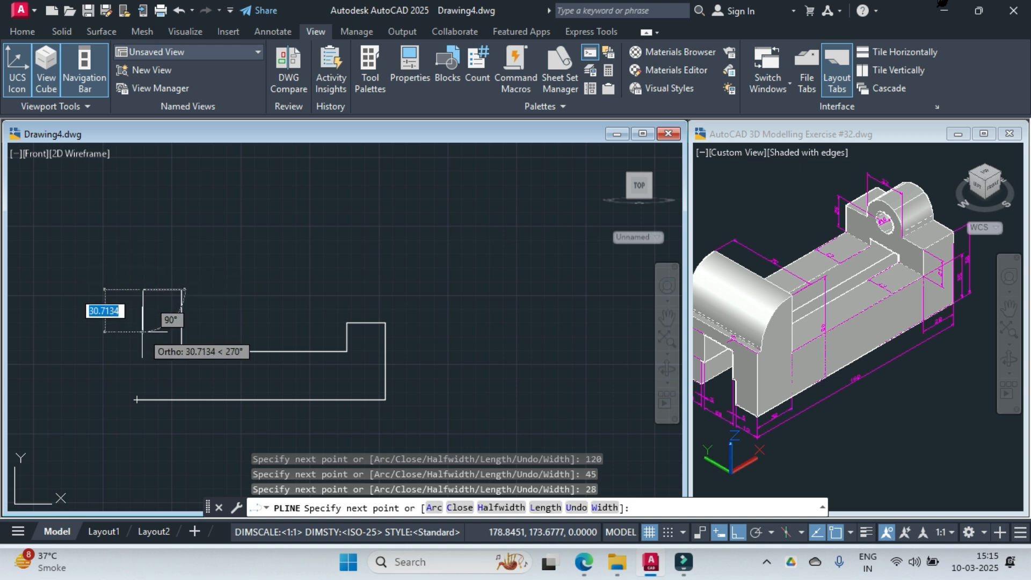
Add segments 30 mm down and 4 mm toward negative X, and close the polyline at its start point
{"action": "type", "text": "3"}
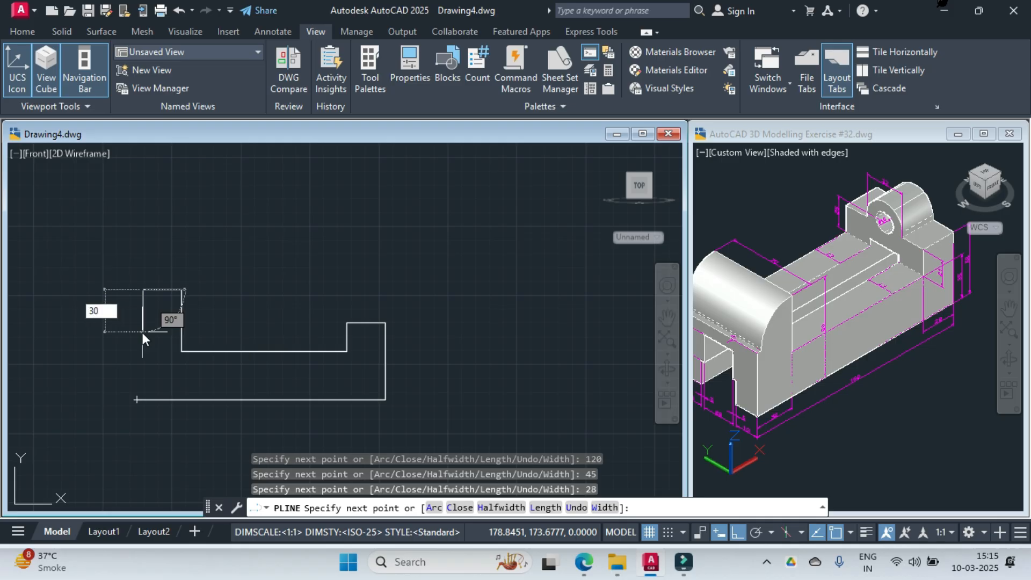
{"action": "type", "text": "0"}
{"action": "key", "text": "Return"}
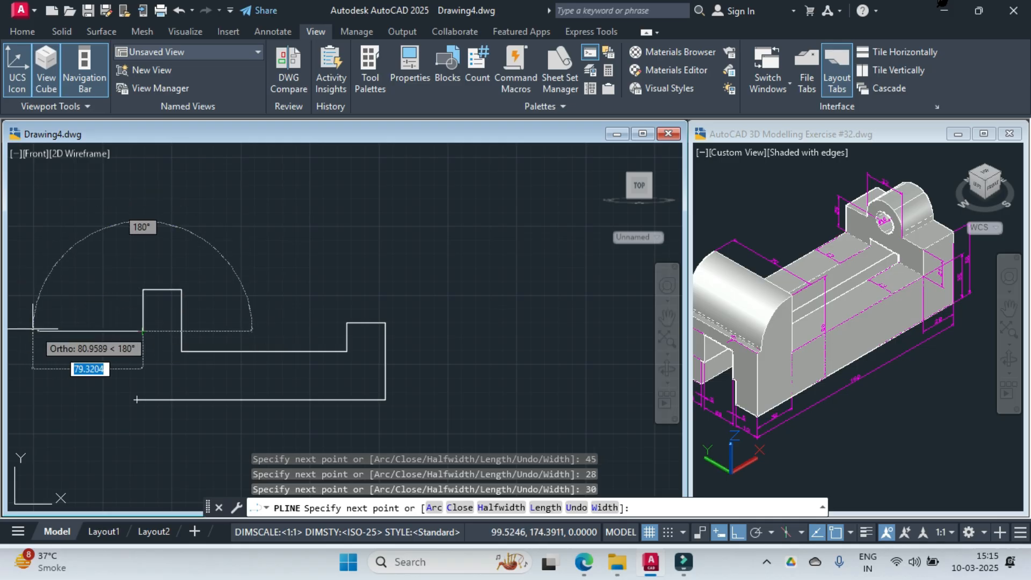
{"action": "type", "text": "4"}
{"action": "key", "text": "Return"}
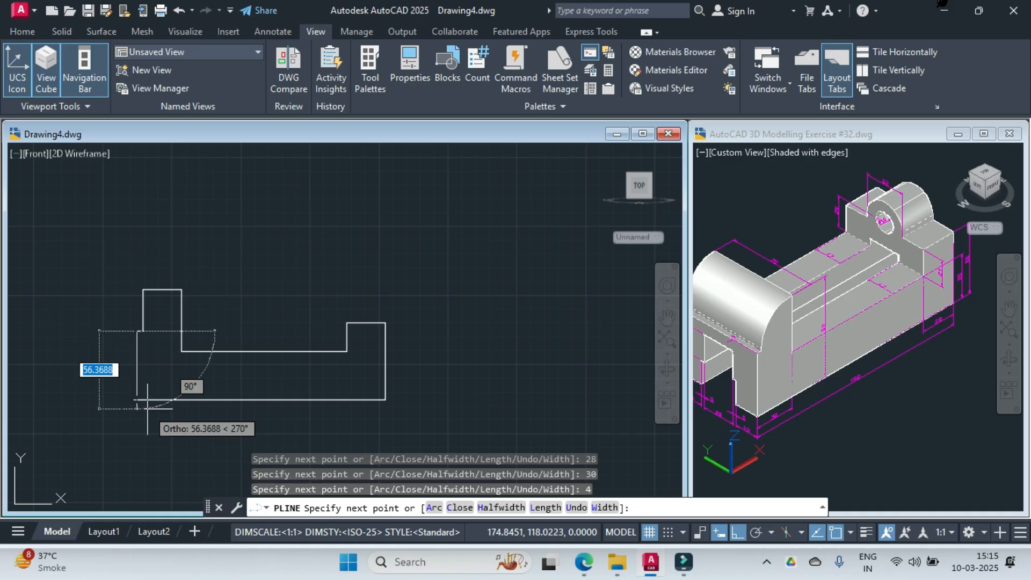
{"action": "type", "text": "c"}
{"action": "key", "text": "Return"}
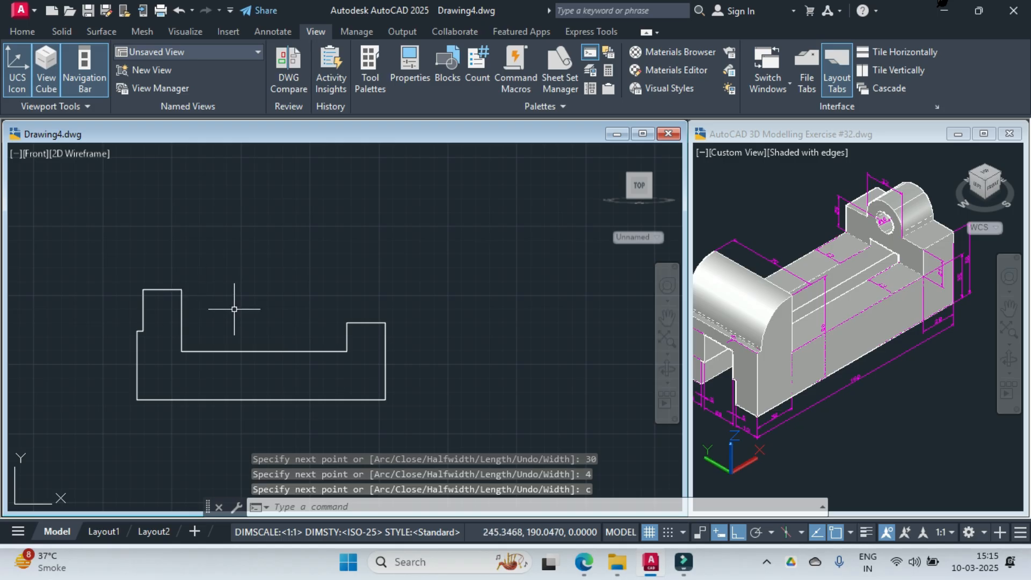
Fillet the outer upper corner of the profile's taller end with a 28 mm radius
{"action": "type", "text": "FIllET"}
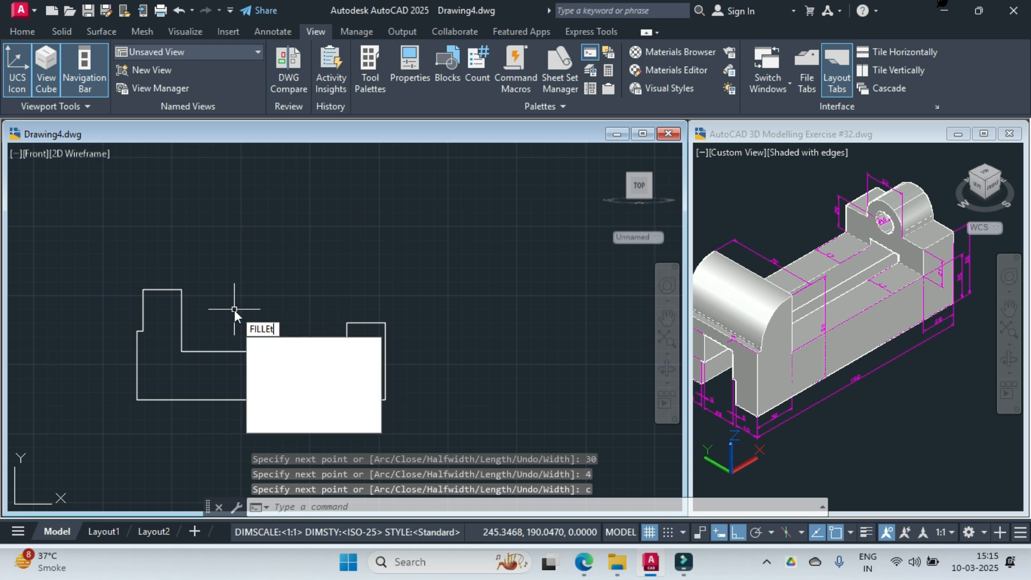
{"action": "key", "text": "Return"}
{"action": "type", "text": "r"}
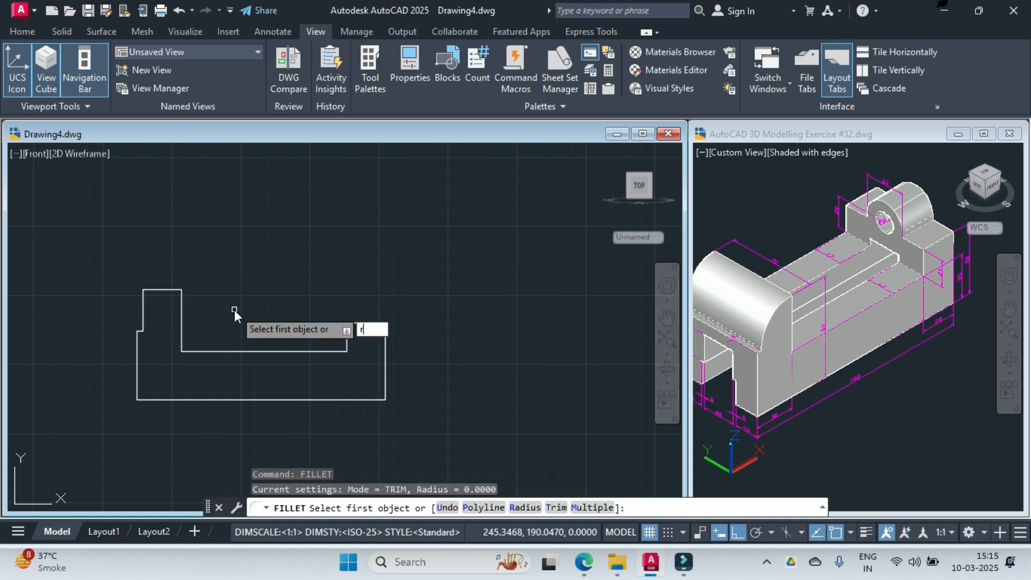
{"action": "key", "text": "Return"}
{"action": "type", "text": "28"}
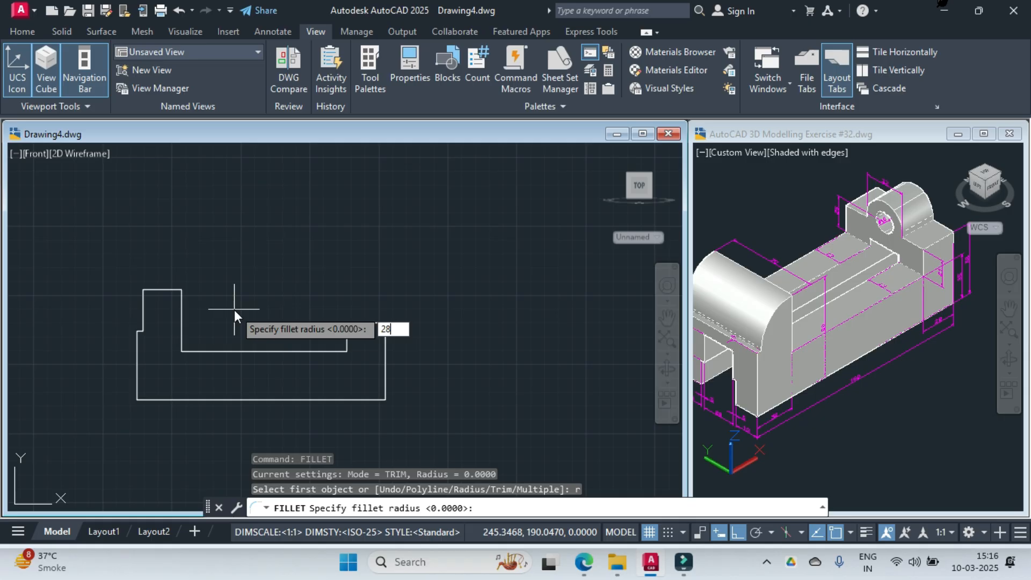
{"action": "key", "text": "Return"}
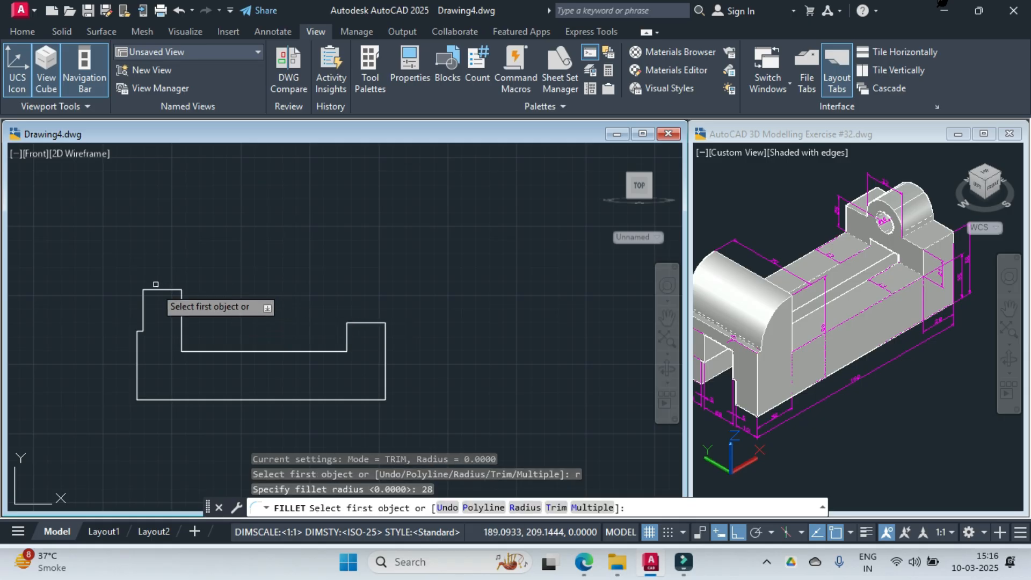
{"action": "left_click", "coordinate": [140, 307]}
{"action": "left_click", "coordinate": [159, 289]}
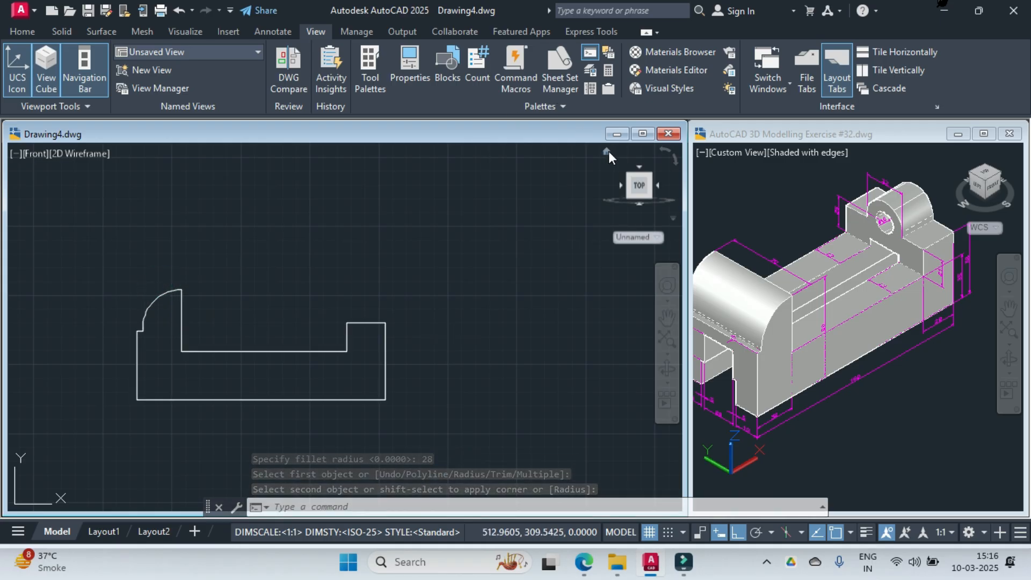
Switch Drawing4.dwg to the home 3D view and extrude the closed profile 70 mm backward, toward negative Z, as a solid
{"action": "left_click", "coordinate": [608, 152]}
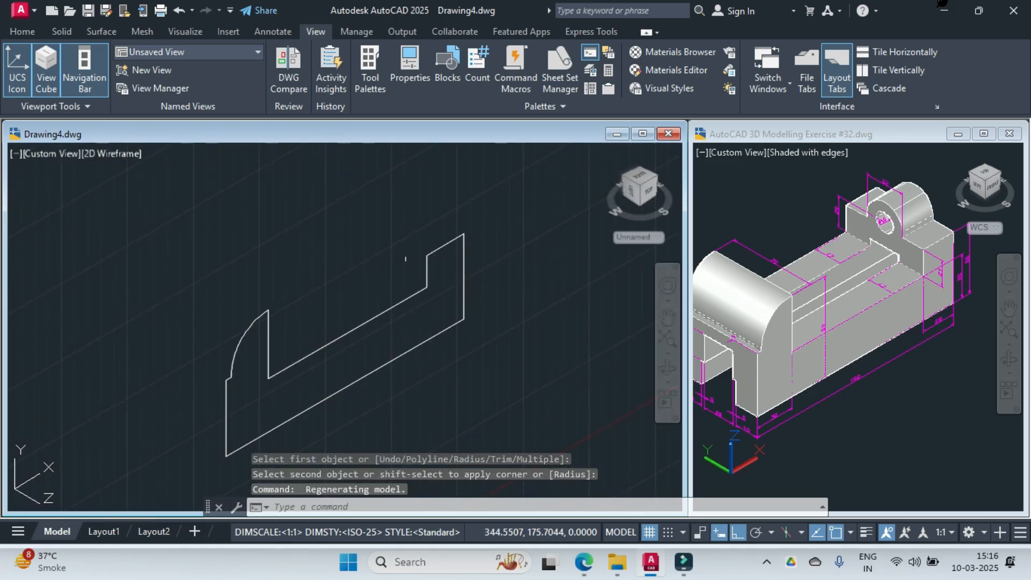
{"action": "left_click", "coordinate": [22, 31]}
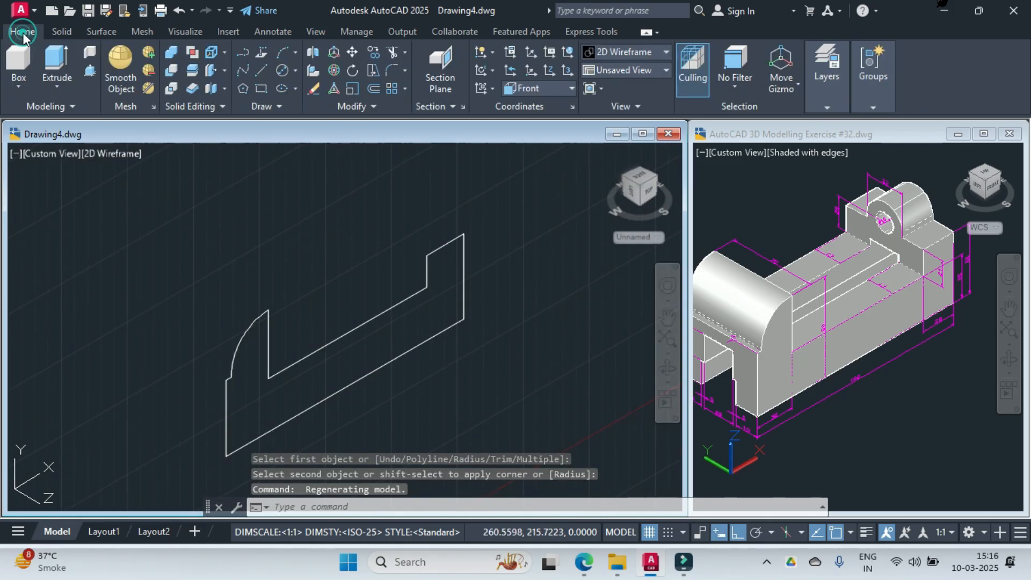
{"action": "left_click", "coordinate": [54, 67]}
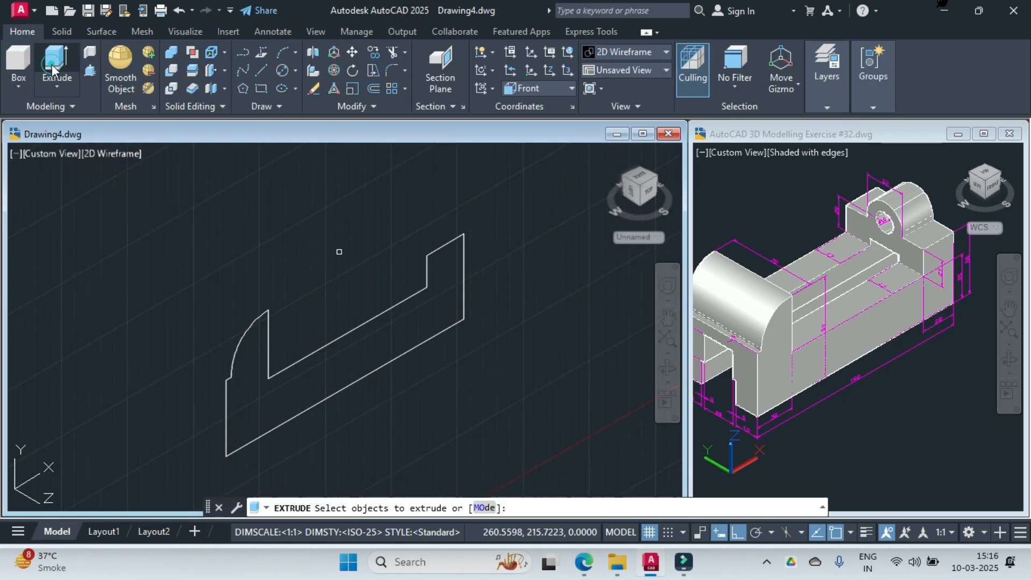
{"action": "left_click", "coordinate": [242, 339]}
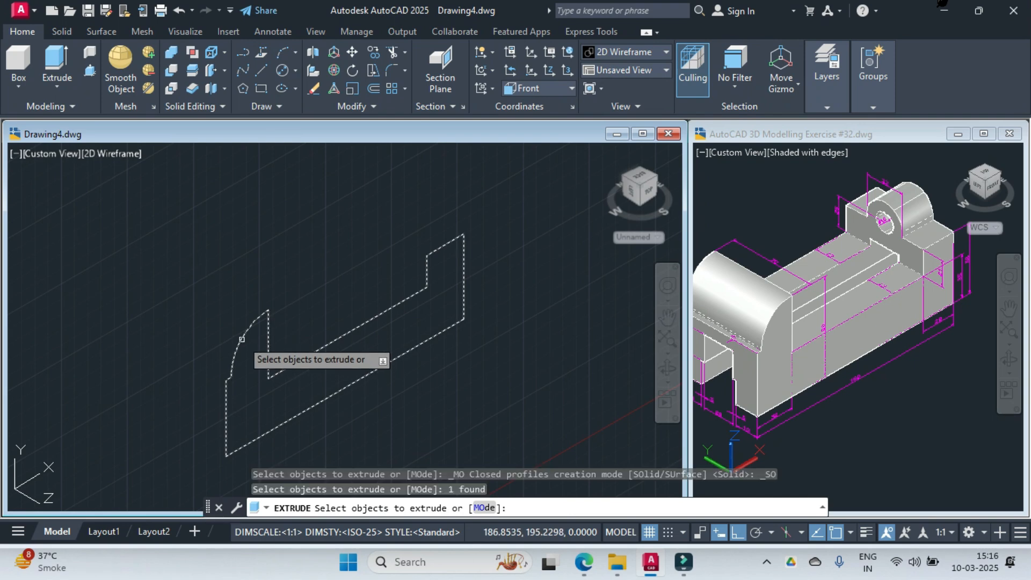
{"action": "key", "text": "Return"}
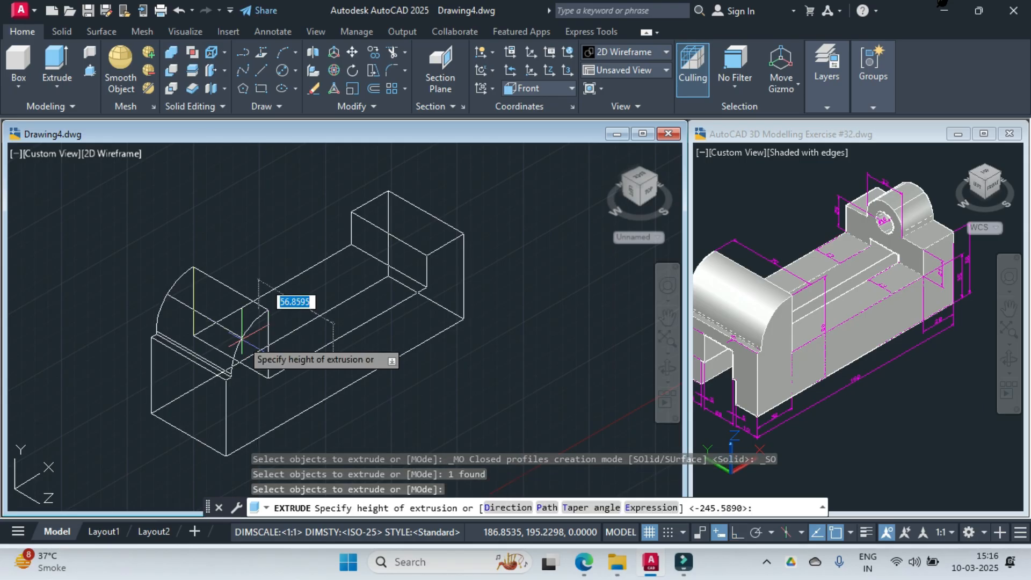
{"action": "type", "text": "70"}
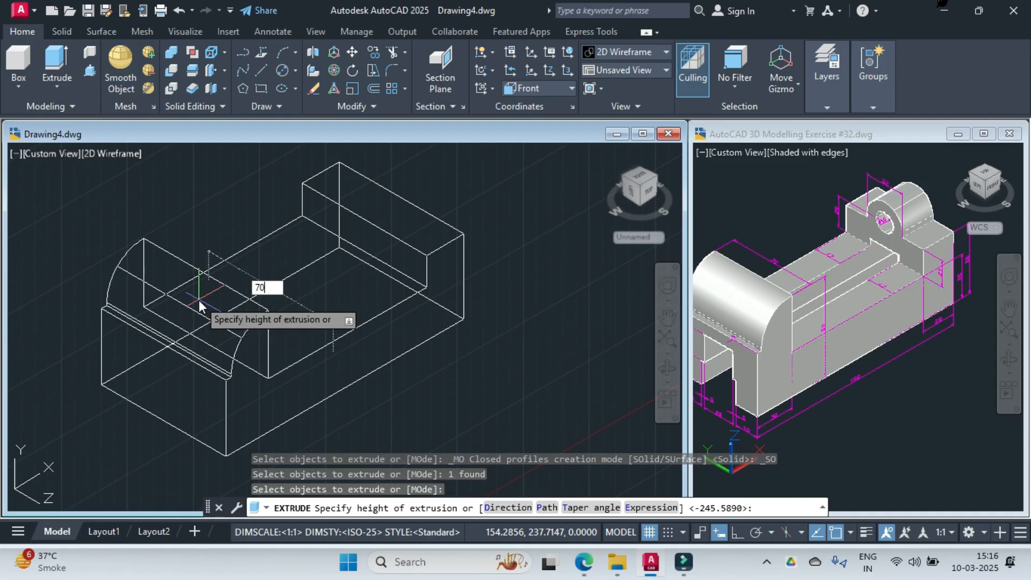
{"action": "key", "text": "Return"}
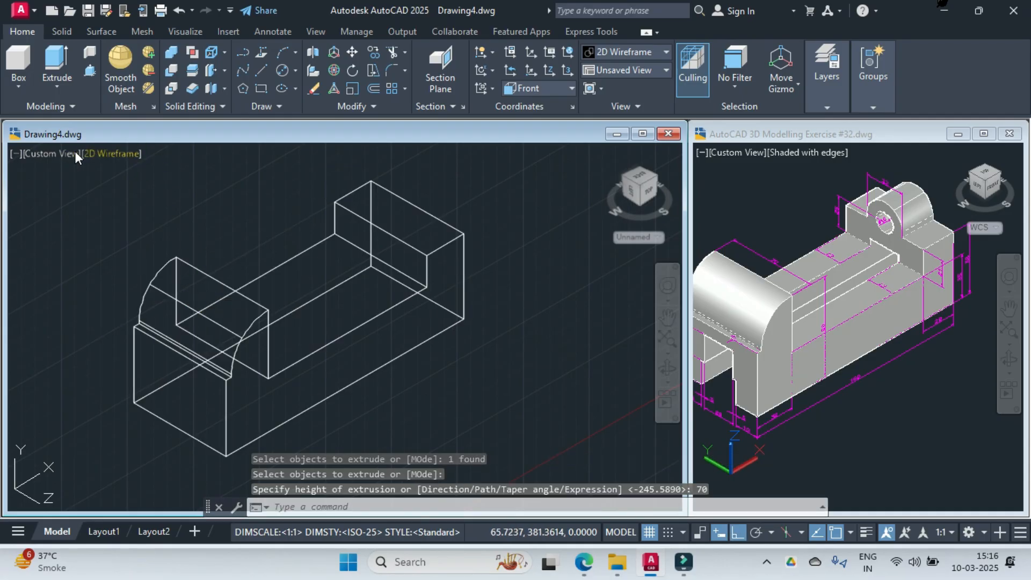
Display the solid in the Shades of Gray visual style and make room beside it
{"action": "left_click", "coordinate": [94, 154]}
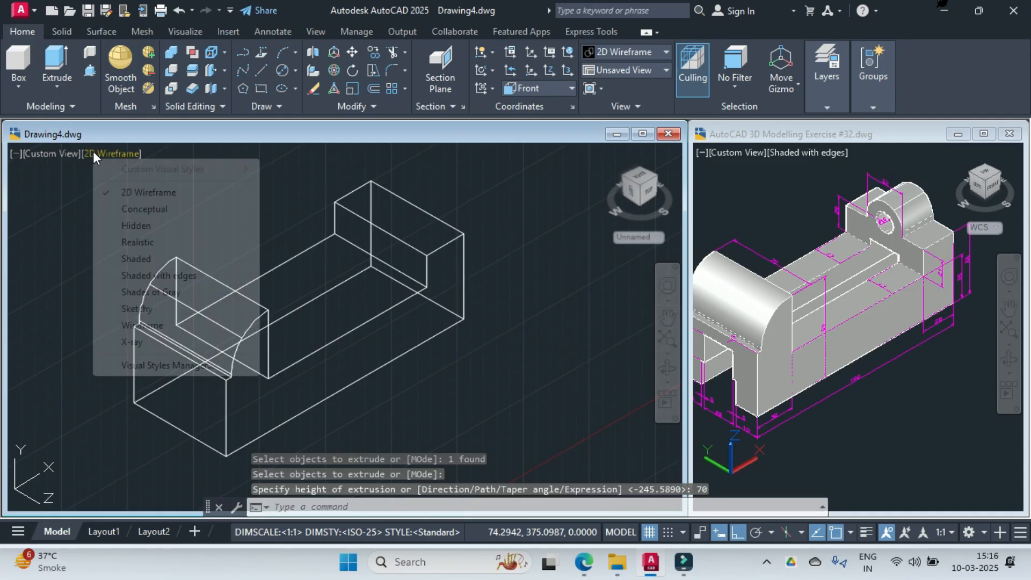
{"action": "left_click", "coordinate": [144, 291]}
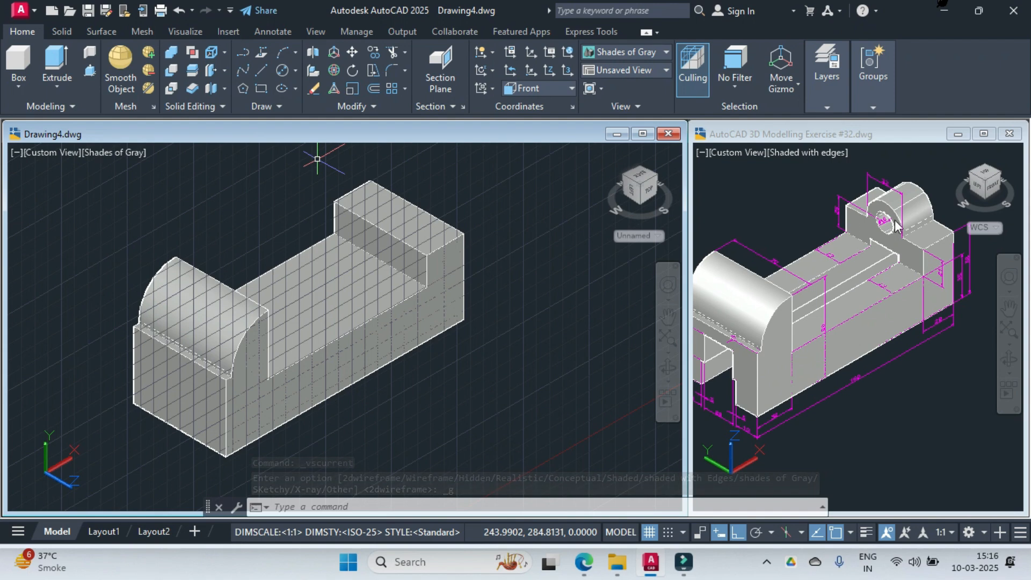
{"action": "scroll", "coordinate": [500, 307], "scroll_direction": "up", "scroll_amount": 2}
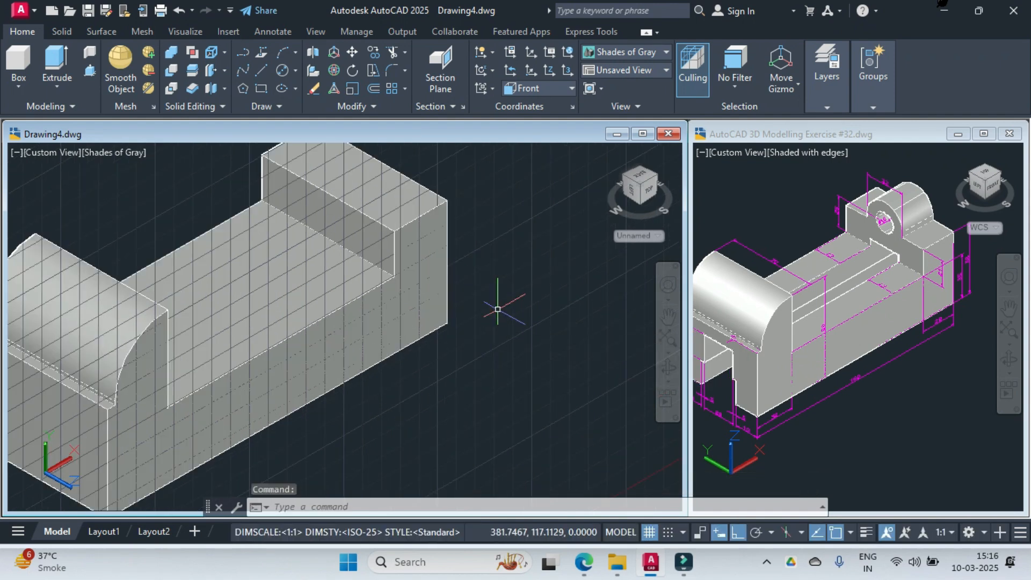
{"action": "scroll", "coordinate": [498, 310], "scroll_direction": "down", "scroll_amount": 2}
{"action": "middle_click_drag", "start_coordinate": [498, 301], "coordinate": [395, 279]}
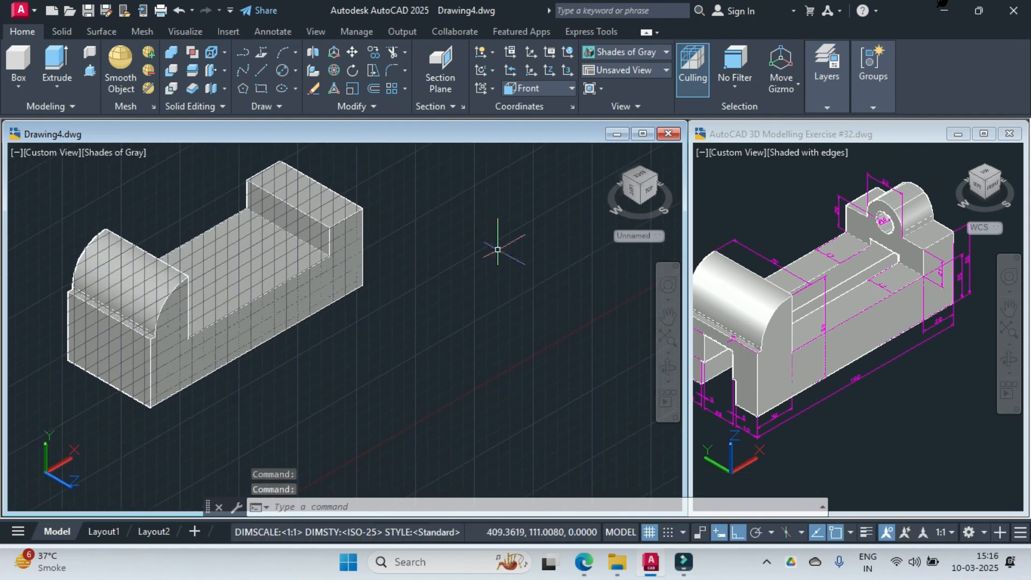
Align the UCS to the Left plane and draw a circle of 32 mm diameter in the empty space beside the solid
{"action": "left_click", "coordinate": [562, 87]}
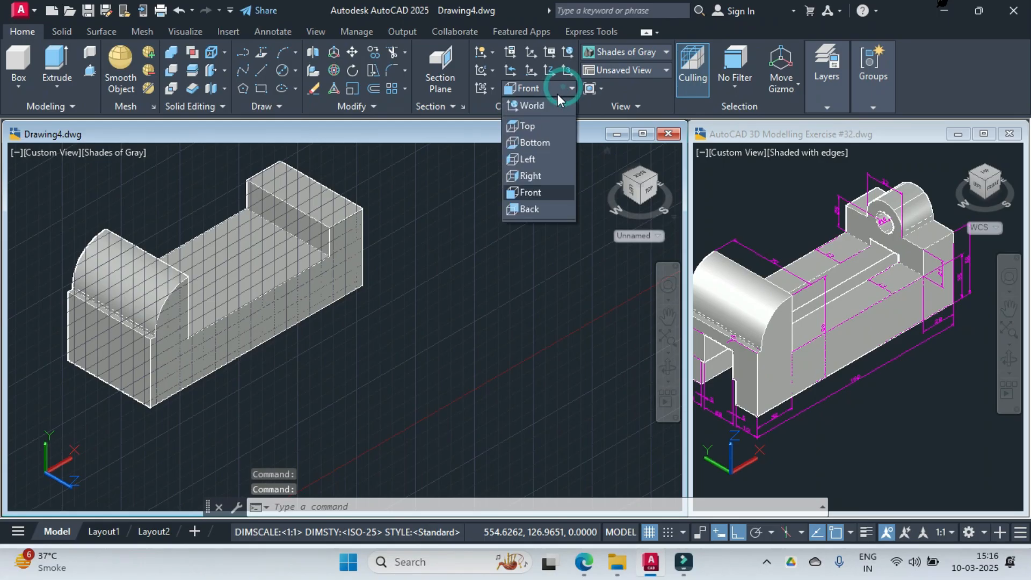
{"action": "left_click", "coordinate": [538, 158]}
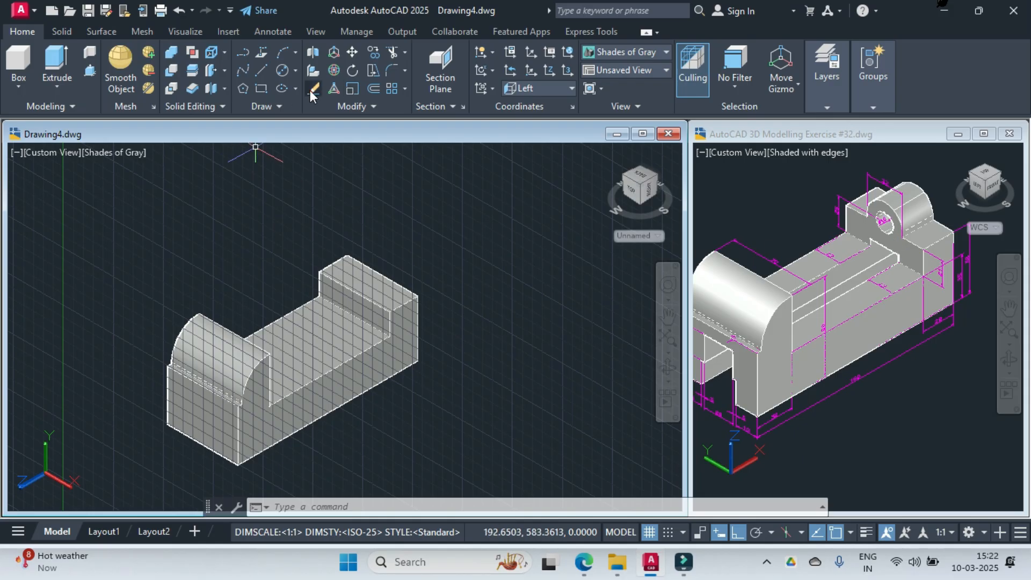
{"action": "left_click", "coordinate": [295, 67]}
{"action": "left_click", "coordinate": [305, 108]}
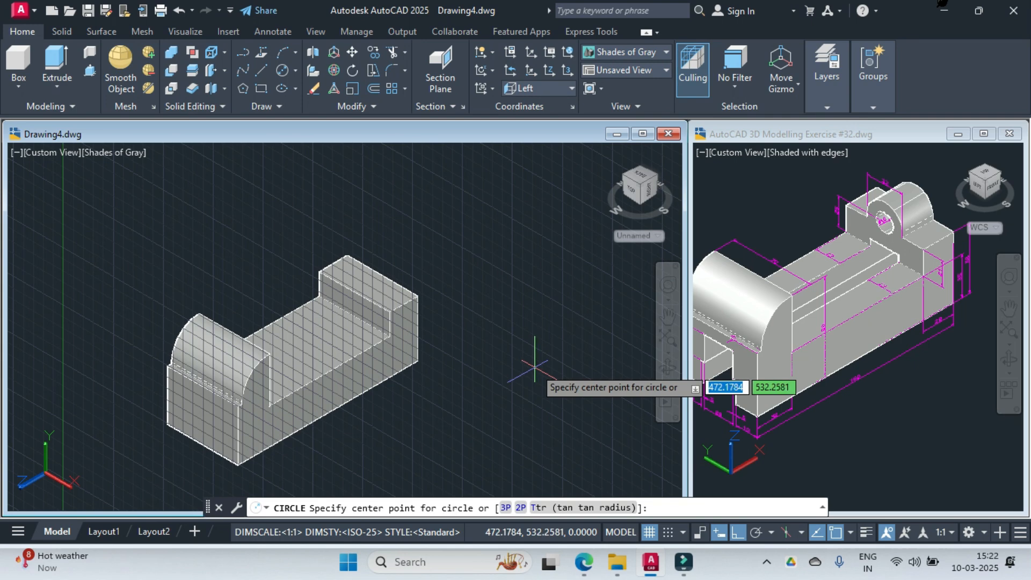
{"action": "left_click", "coordinate": [495, 351]}
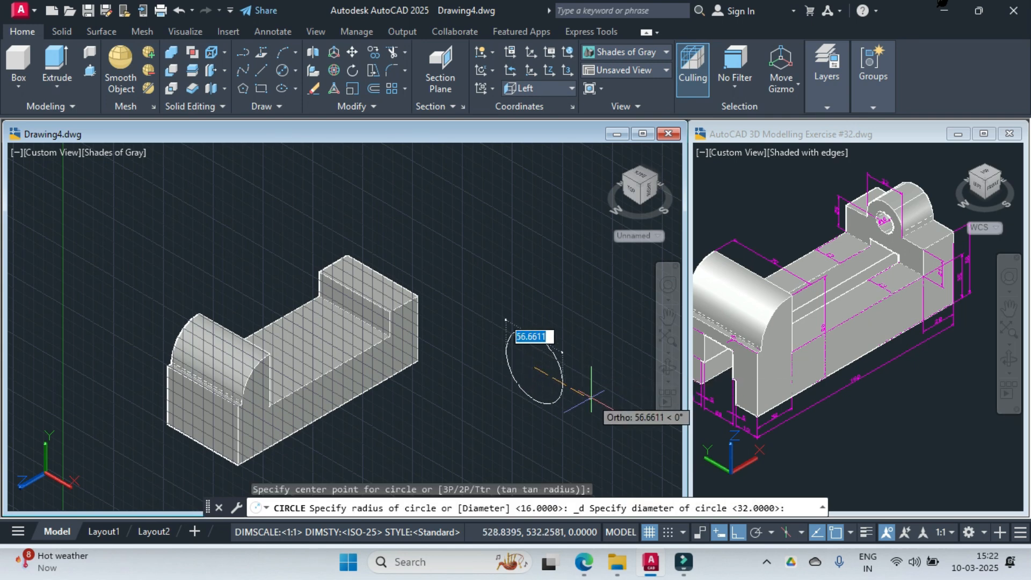
{"action": "type", "text": "32"}
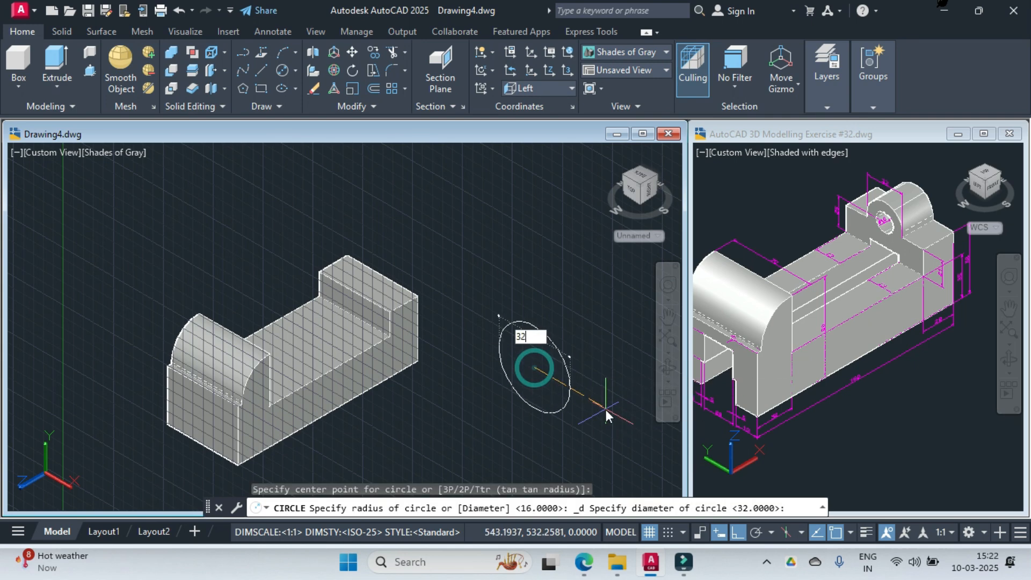
{"action": "key", "text": "Return"}
Draw connected lines from the circle's negative-X quadrant: 4 mm down, 32 mm toward positive X, and 4 mm up
{"action": "scroll", "coordinate": [541, 386], "scroll_direction": "up", "scroll_amount": 4}
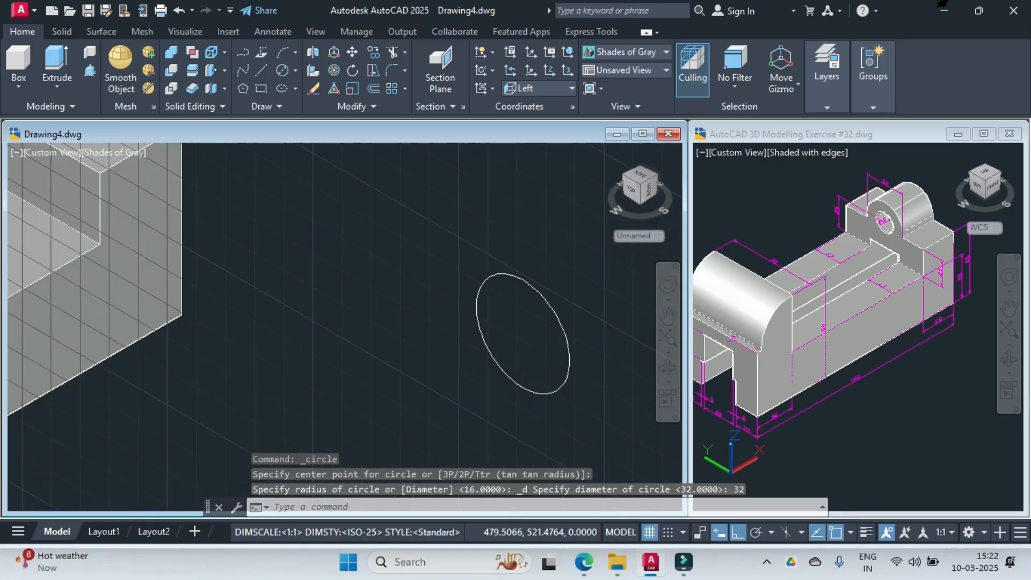
{"action": "type", "text": "line"}
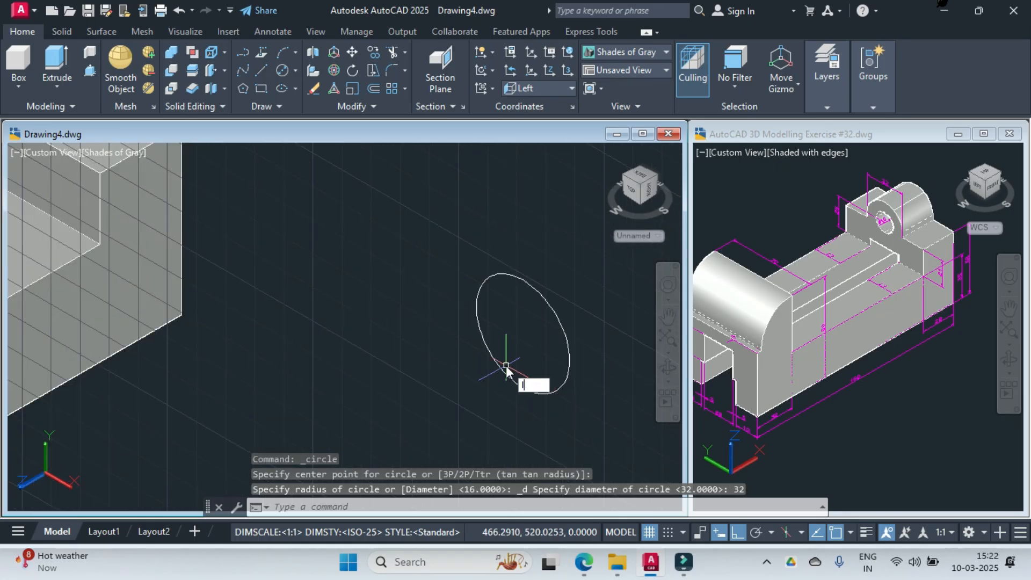
{"action": "key", "text": "Return"}
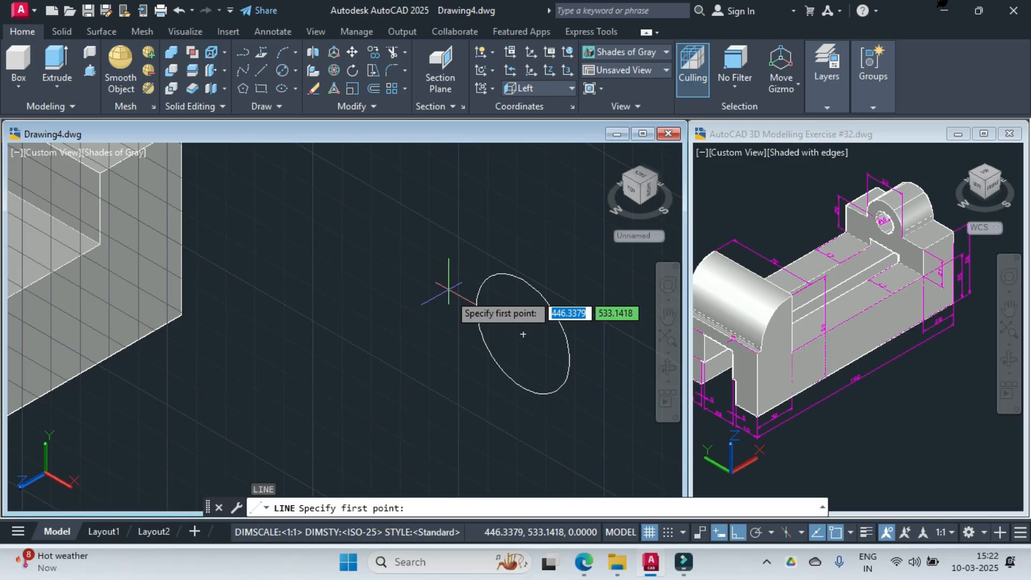
{"action": "left_click", "coordinate": [477, 307]}
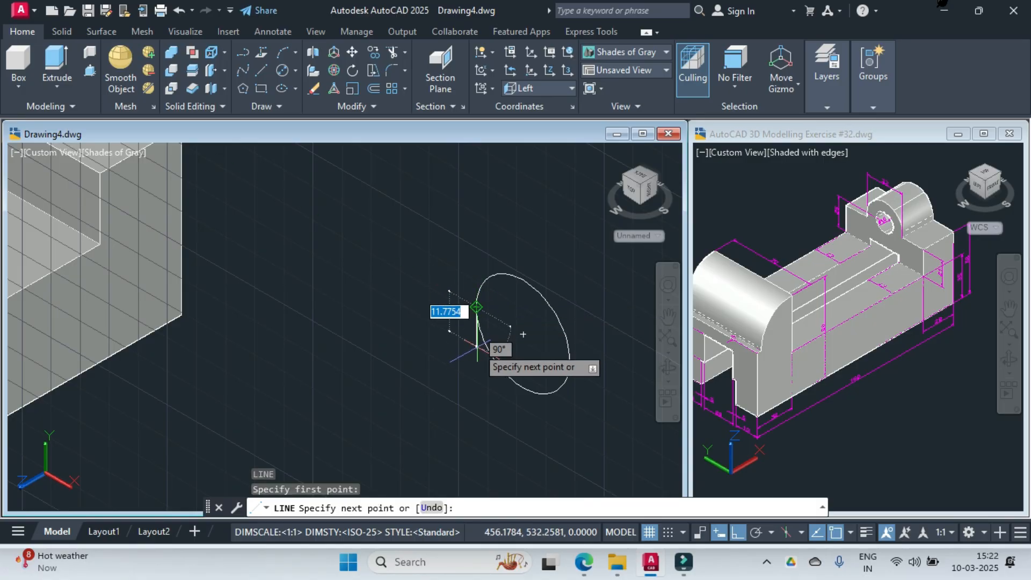
{"action": "type", "text": "4"}
{"action": "key", "text": "Return"}
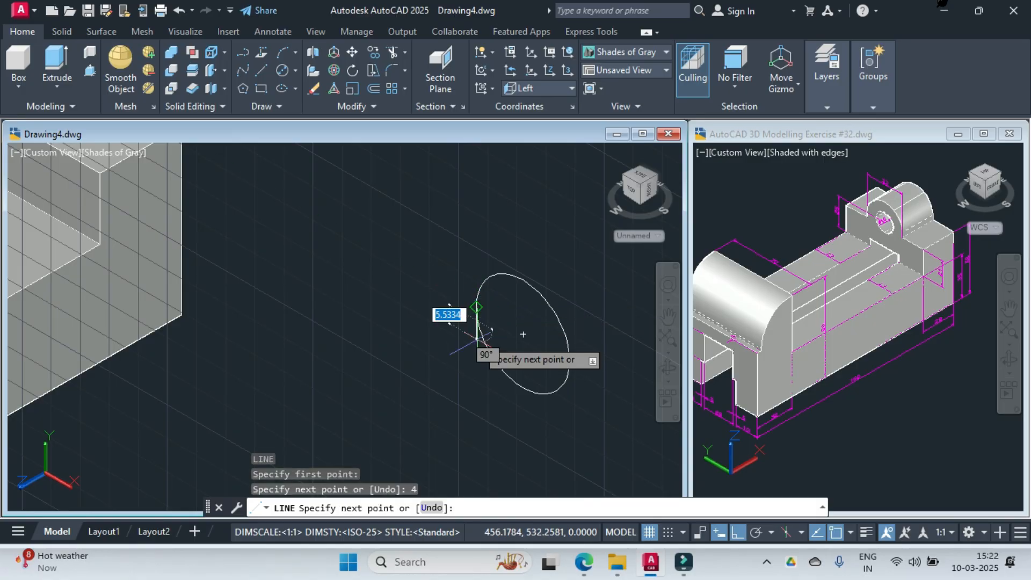
{"action": "type", "text": "3"}
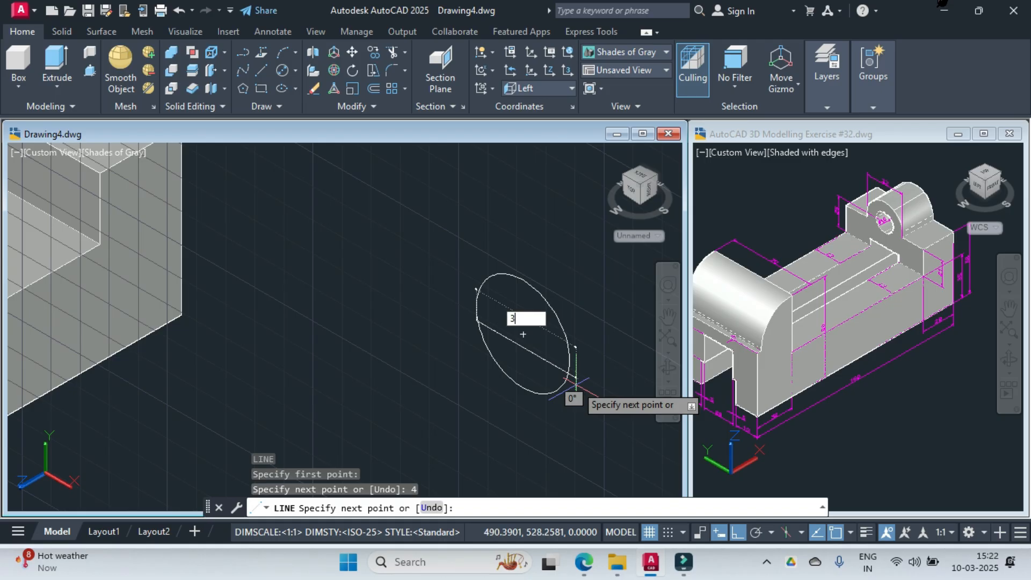
{"action": "type", "text": "2"}
{"action": "key", "text": "Return"}
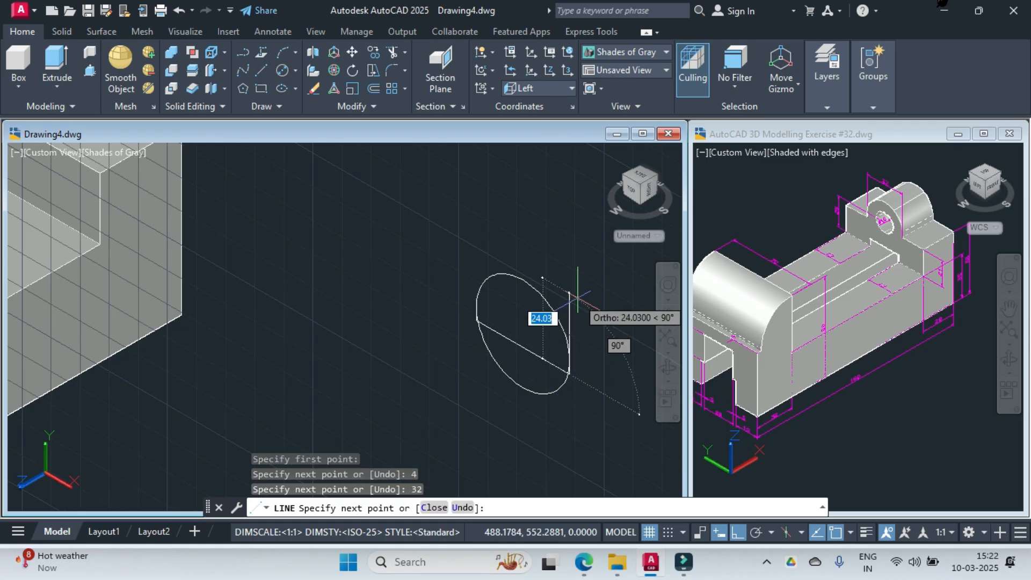
{"action": "type", "text": "4"}
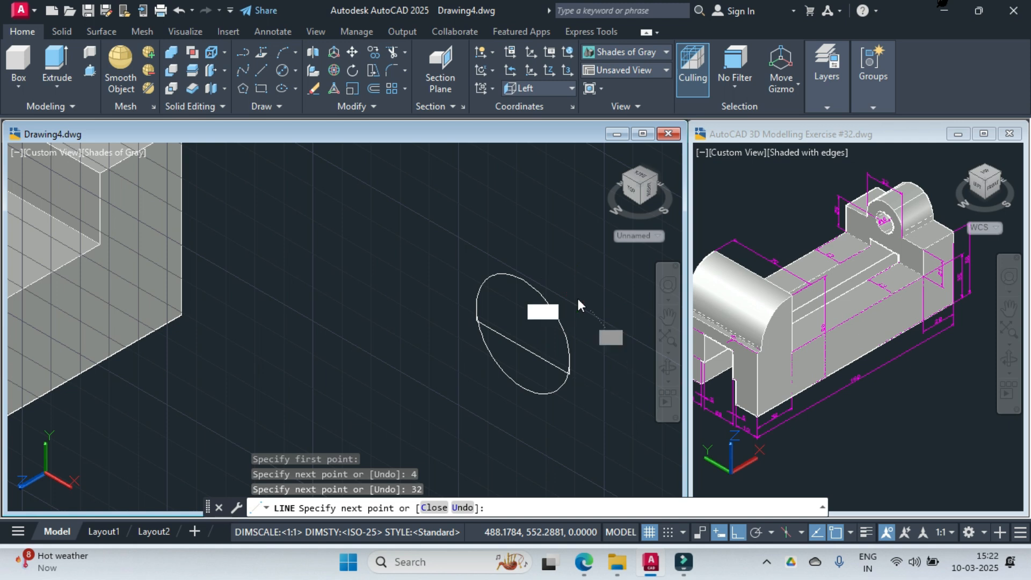
{"action": "key", "text": "Return"}
{"action": "key", "text": "Return"}
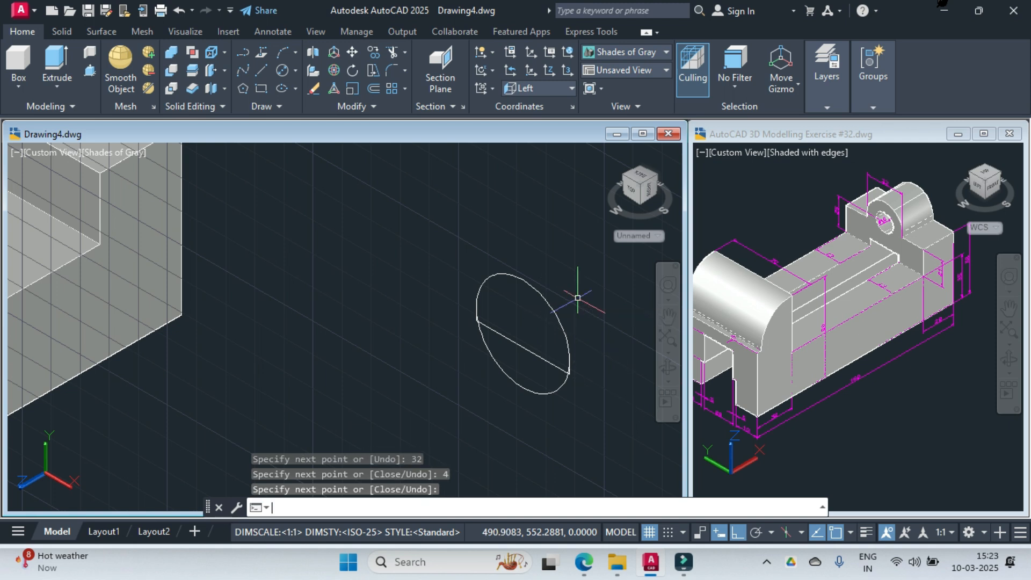
Trim away the circle's lower arc, using the two short 4 mm vertical lines as cutting edges
{"action": "scroll", "coordinate": [552, 409], "scroll_direction": "up", "scroll_amount": 5}
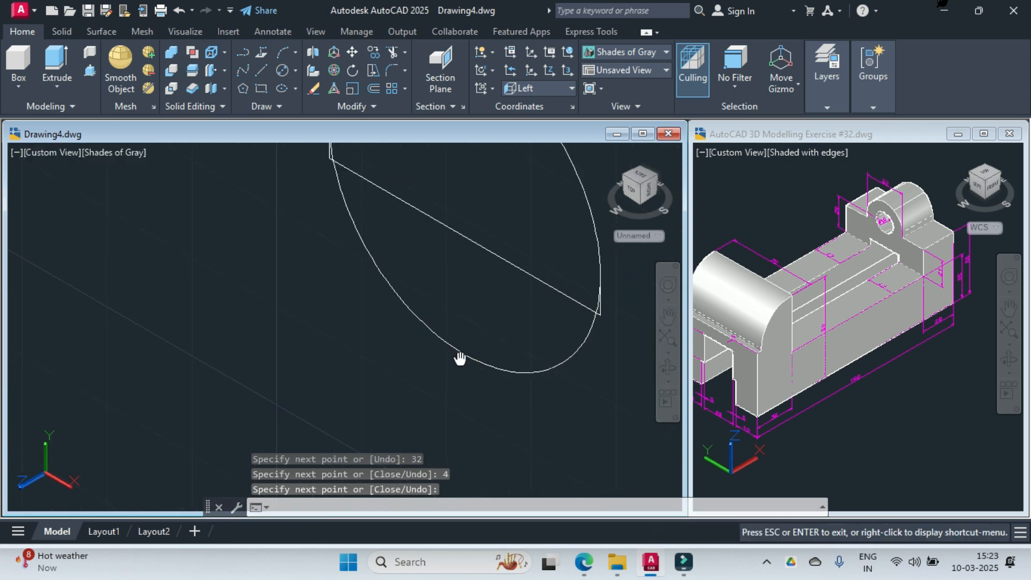
{"action": "middle_click_drag", "start_coordinate": [460, 357], "coordinate": [442, 429]}
{"action": "type", "text": "tr"}
{"action": "key", "text": "Return"}
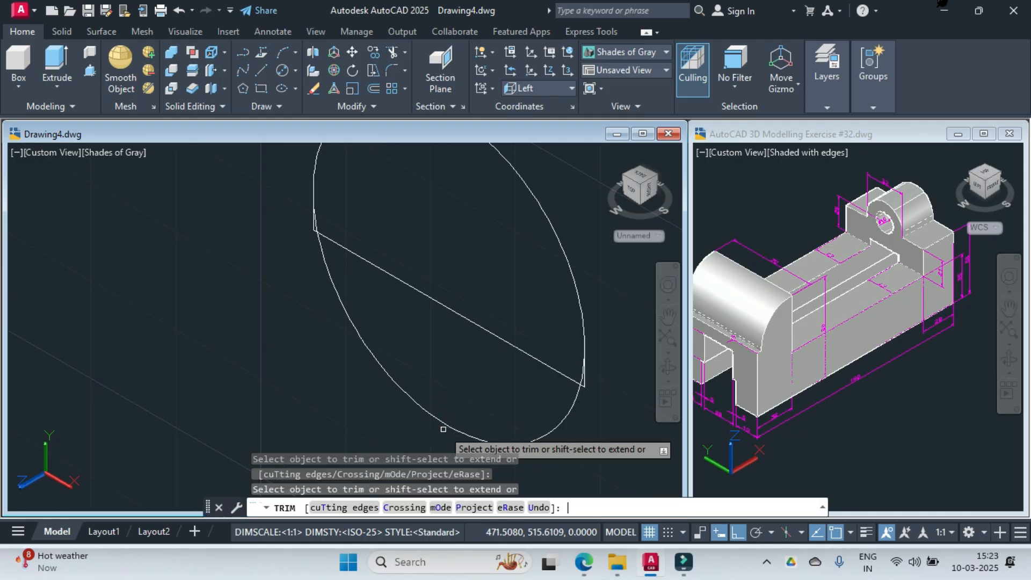
{"action": "left_click", "coordinate": [358, 510]}
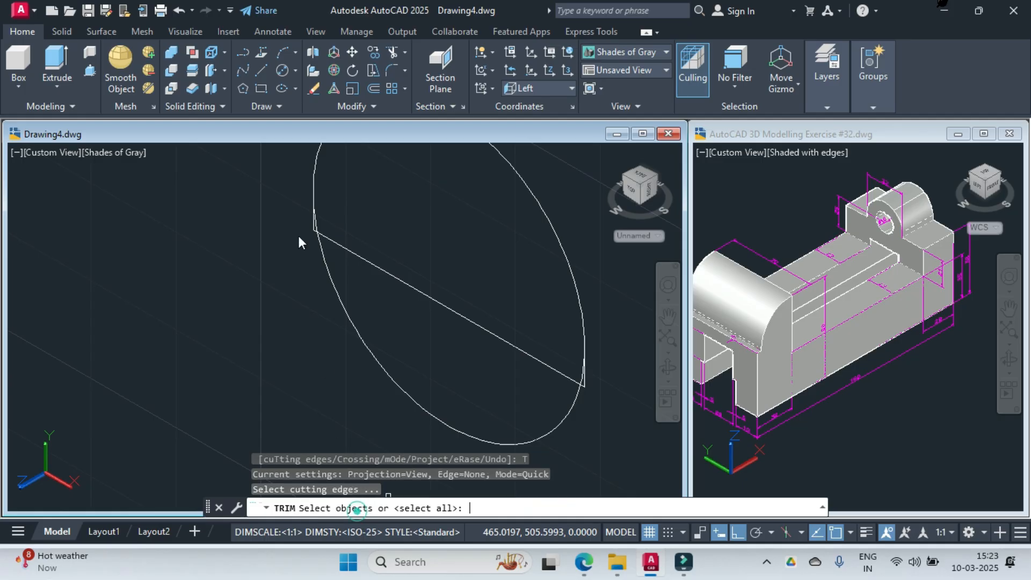
{"action": "scroll", "coordinate": [352, 236], "scroll_direction": "up", "scroll_amount": 5}
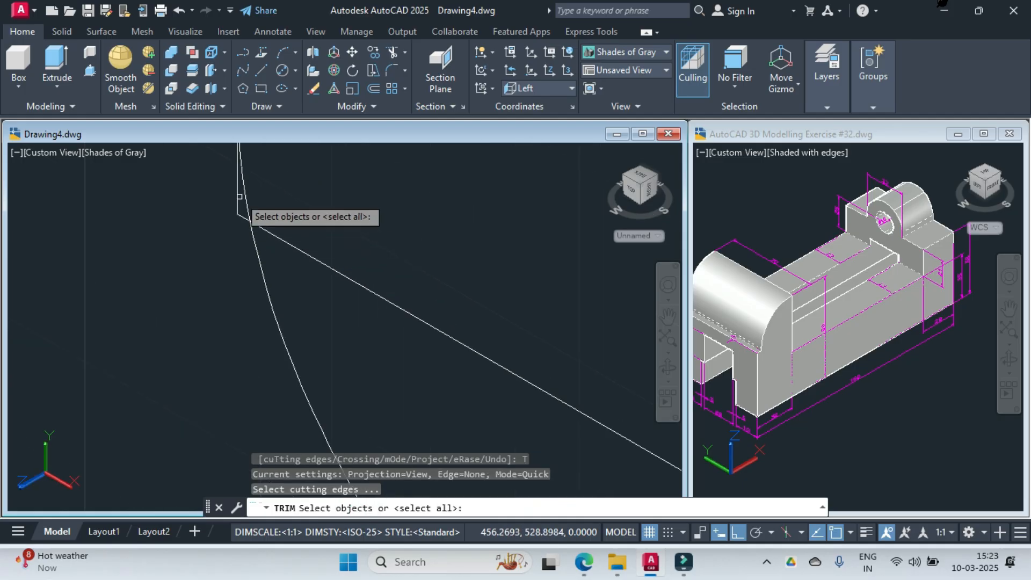
{"action": "left_click", "coordinate": [250, 215]}
{"action": "scroll", "coordinate": [263, 199], "scroll_direction": "down", "scroll_amount": 3}
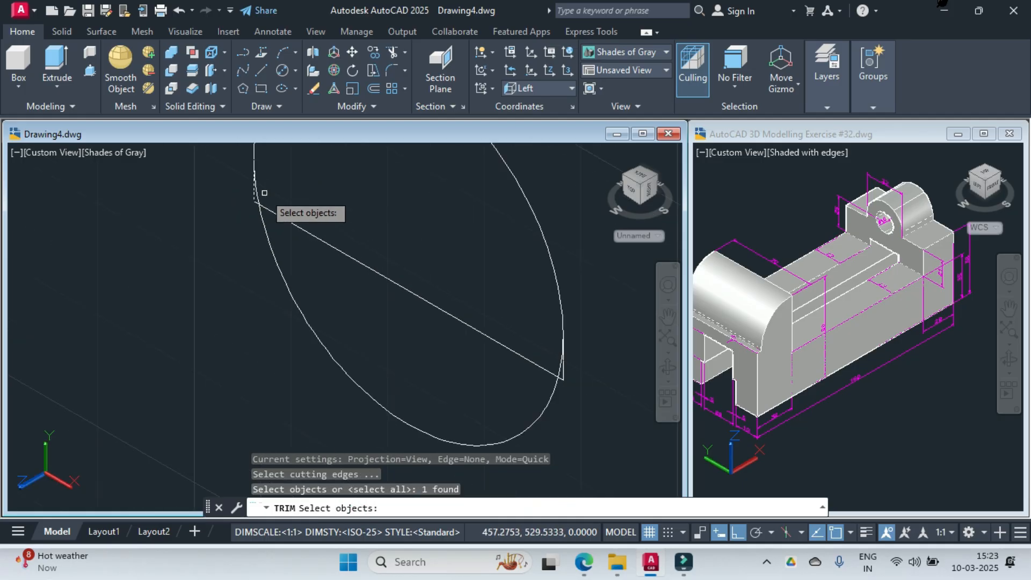
{"action": "scroll", "coordinate": [571, 365], "scroll_direction": "up", "scroll_amount": 1}
{"action": "scroll", "coordinate": [571, 365], "scroll_direction": "up", "scroll_amount": 1}
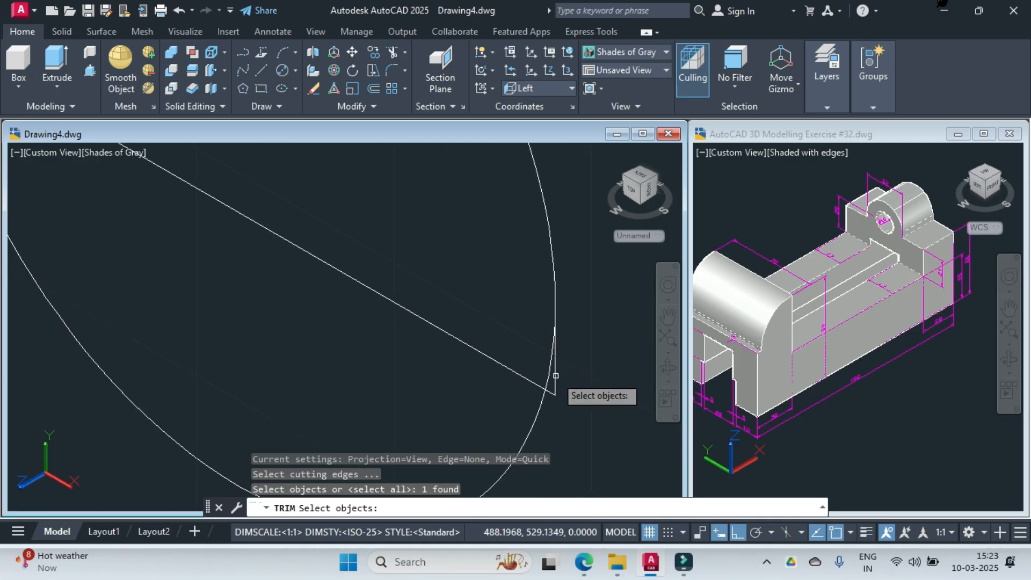
{"action": "left_click", "coordinate": [556, 376]}
{"action": "key", "text": "Return"}
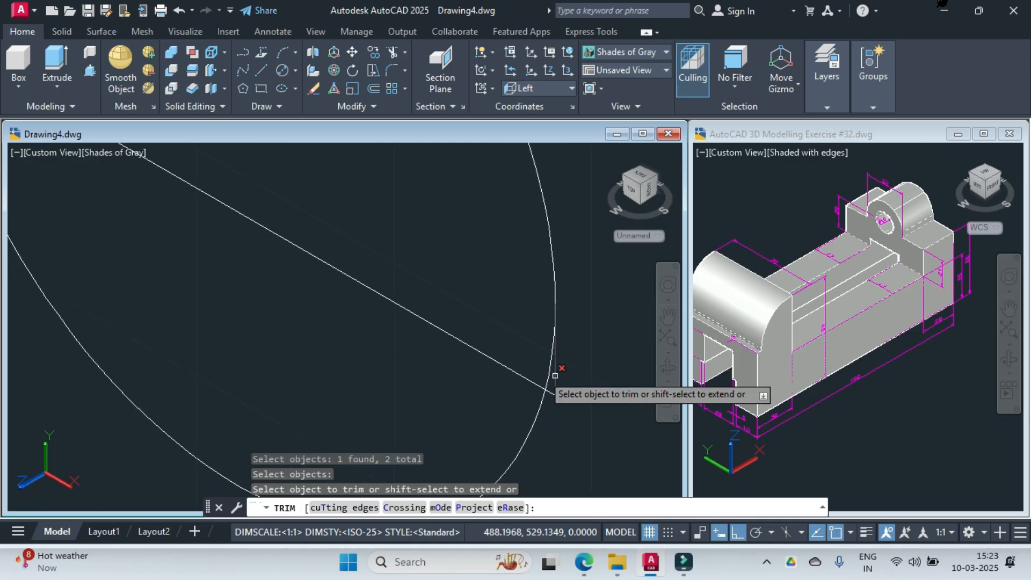
{"action": "left_click", "coordinate": [532, 418]}
{"action": "scroll", "coordinate": [534, 420], "scroll_direction": "down", "scroll_amount": 2}
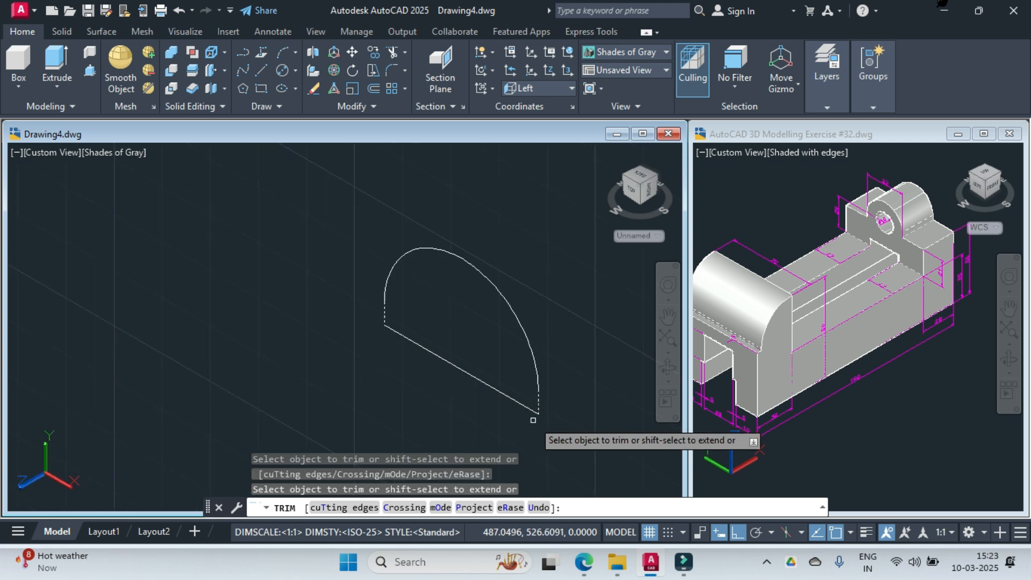
{"action": "scroll", "coordinate": [533, 420], "scroll_direction": "down", "scroll_amount": 3}
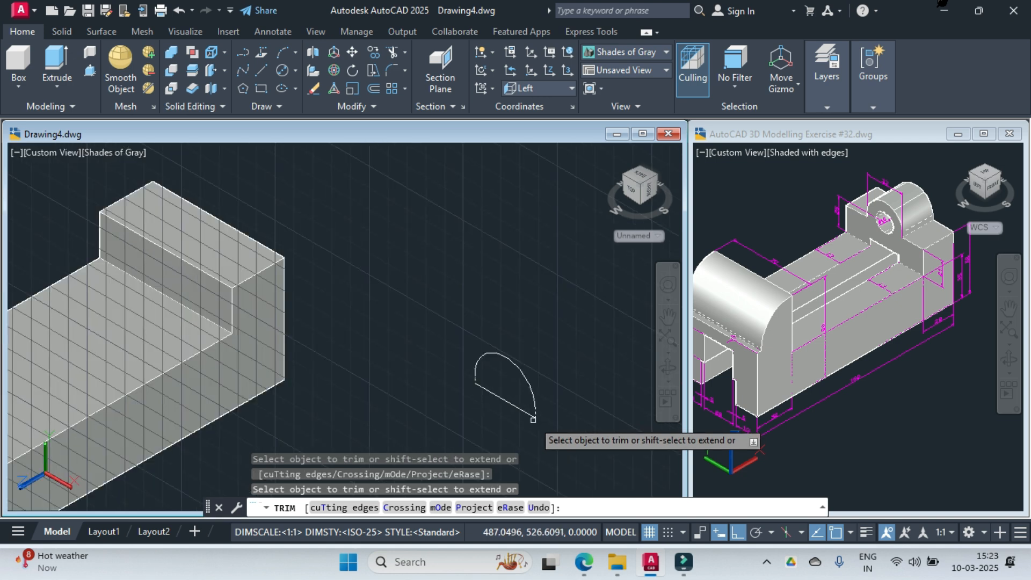
{"action": "key", "text": "Escape"}
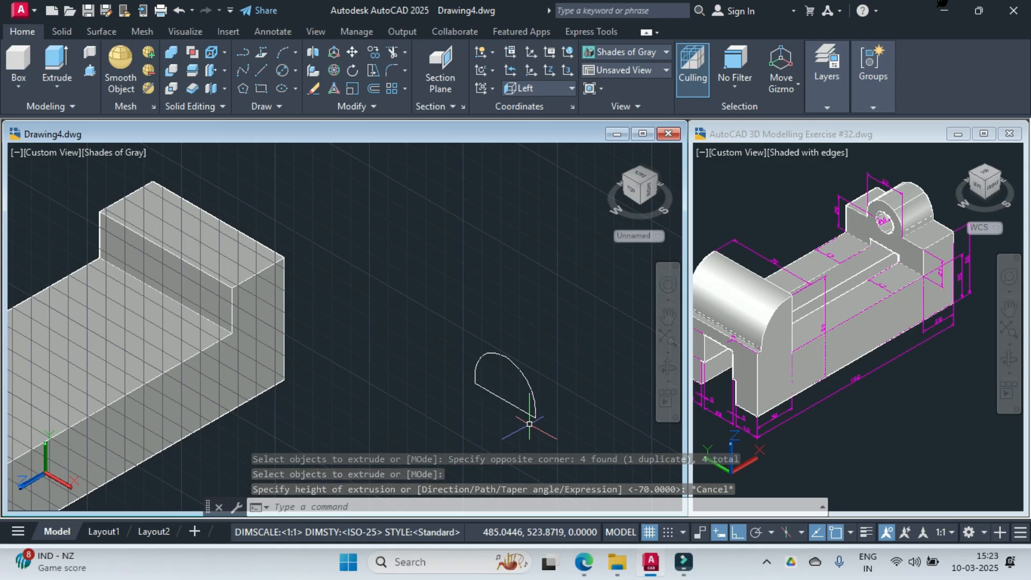
{"action": "left_click", "coordinate": [90, 70]}
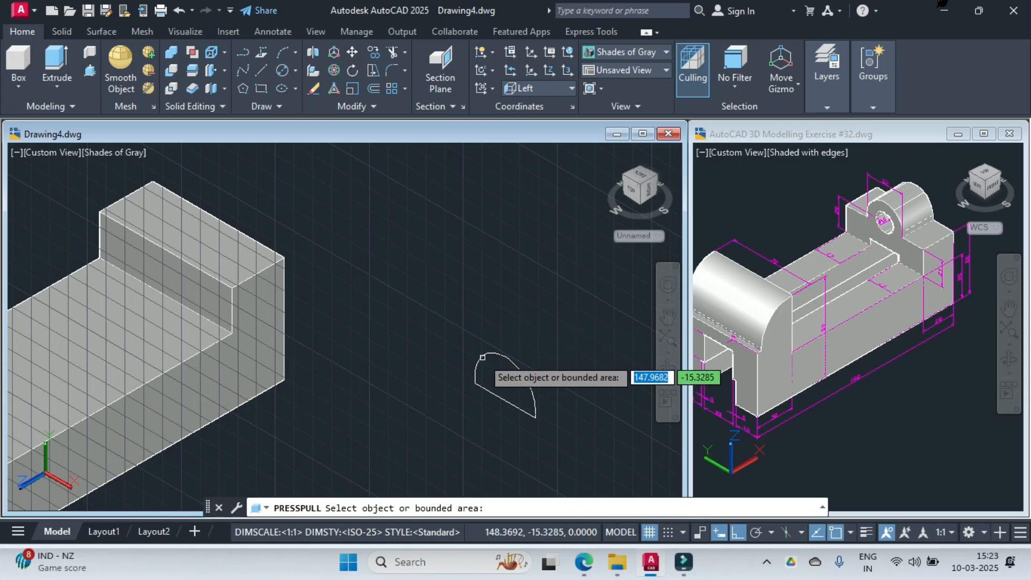
{"action": "left_click", "coordinate": [488, 391]}
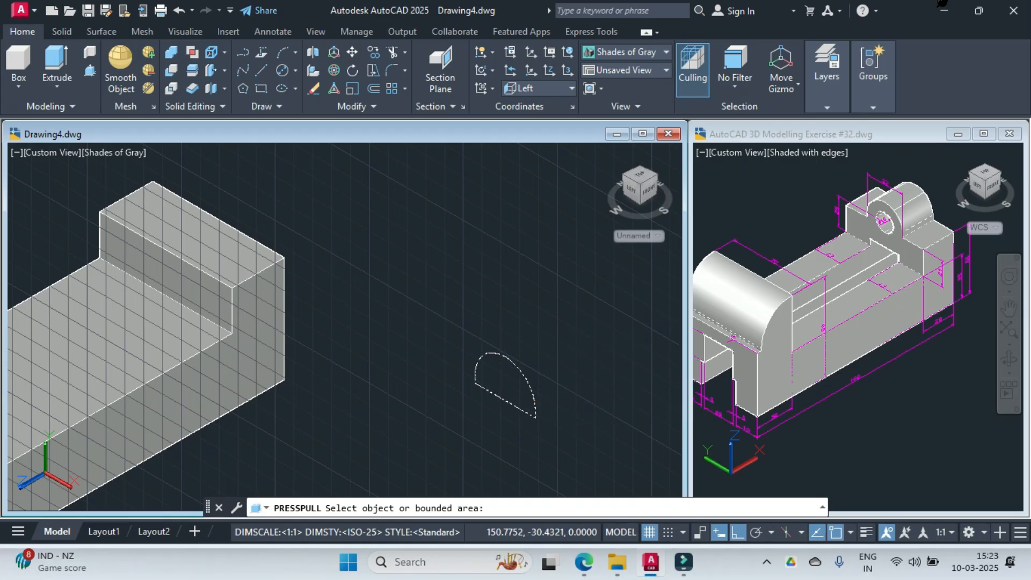
{"action": "key", "text": "Return"}
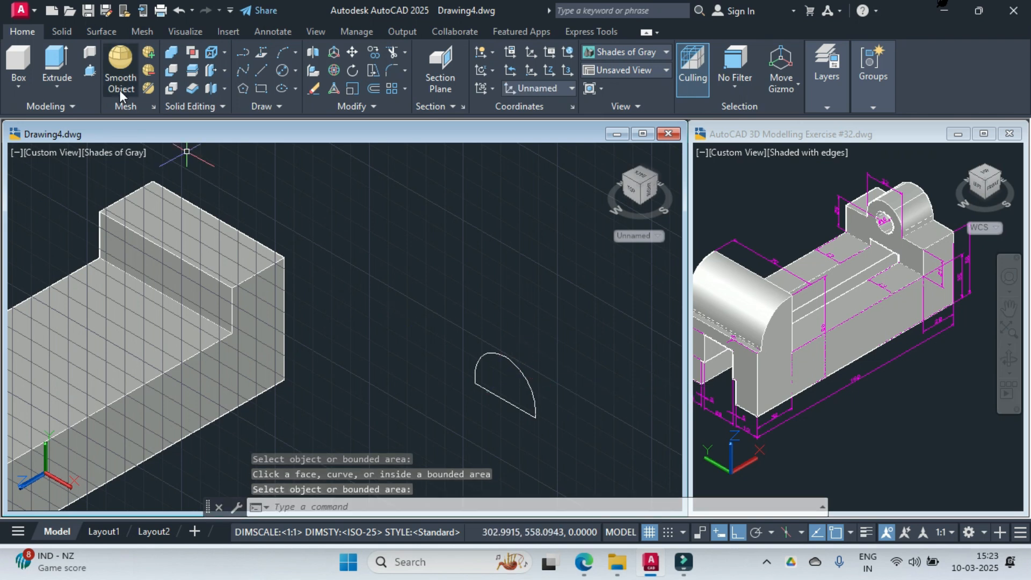
Presspull the area bounded by the arc and the three lines 28 mm backward into a rounded lug solid
{"action": "left_click", "coordinate": [90, 72]}
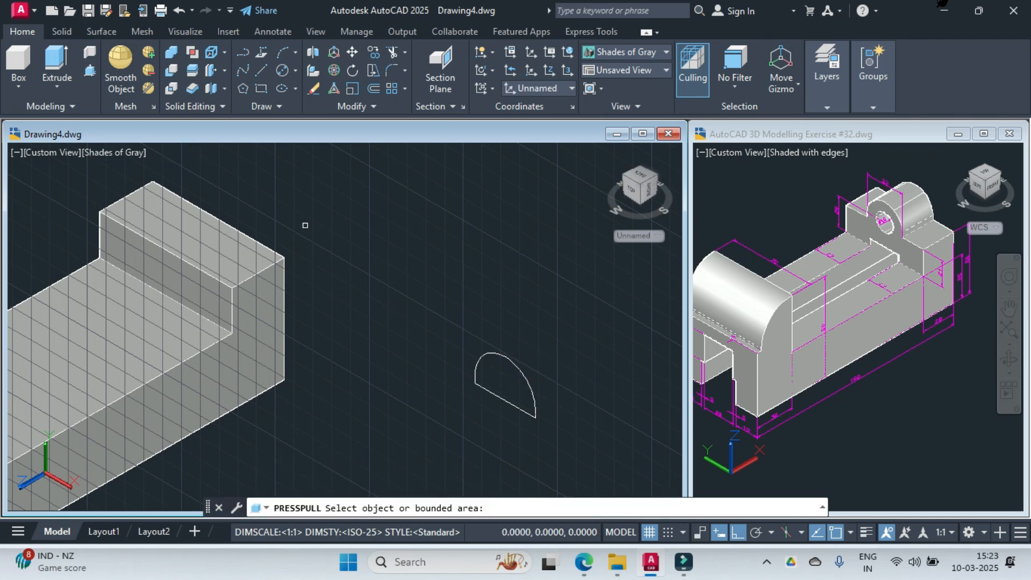
{"action": "left_click", "coordinate": [511, 365]}
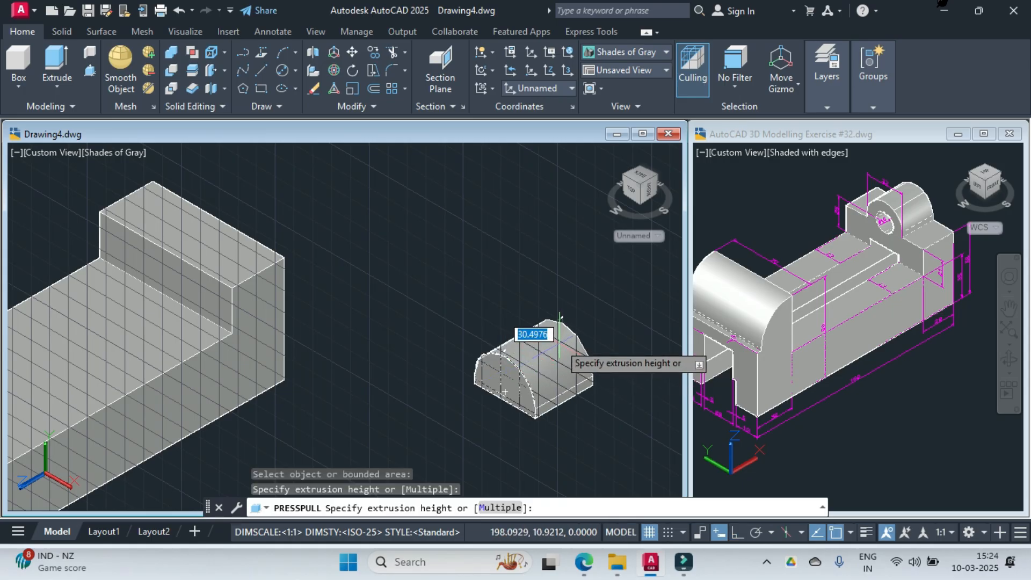
{"action": "key", "text": "Return"}
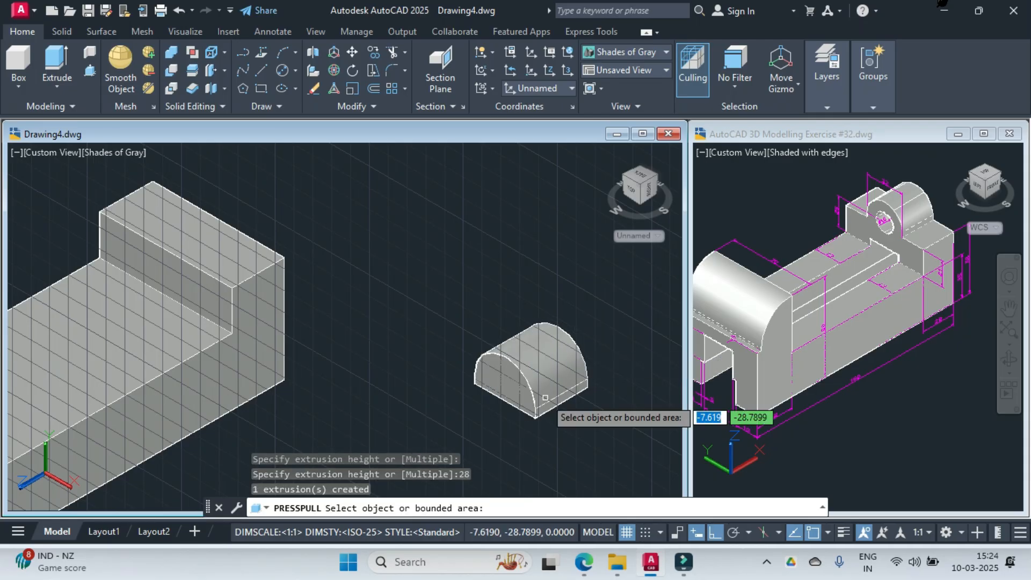
{"action": "key", "text": "Return"}
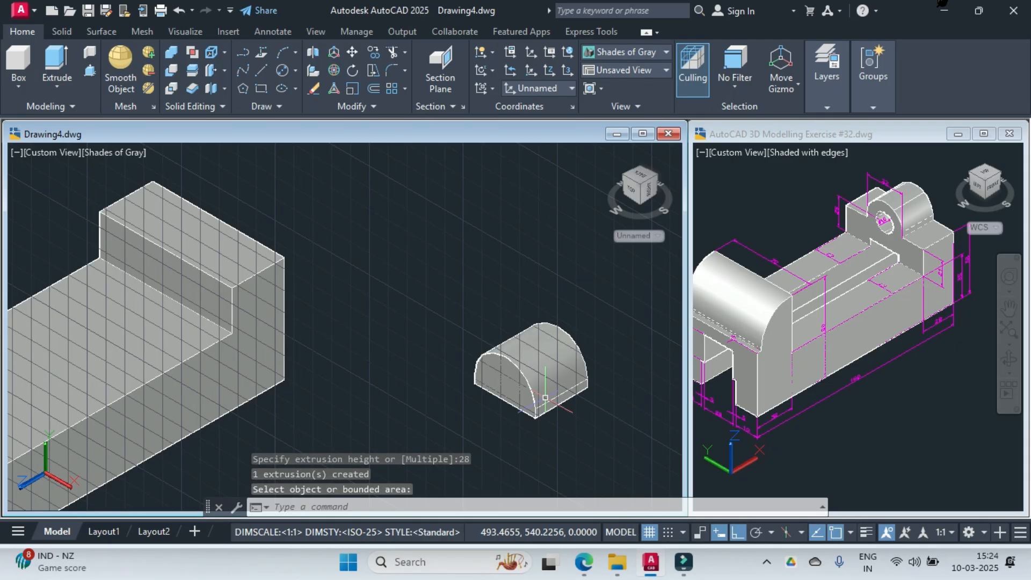
Move the rounded lug from its lower front edge's midpoint to the midpoint of the raised end block's upper front edge
{"action": "type", "text": "move"}
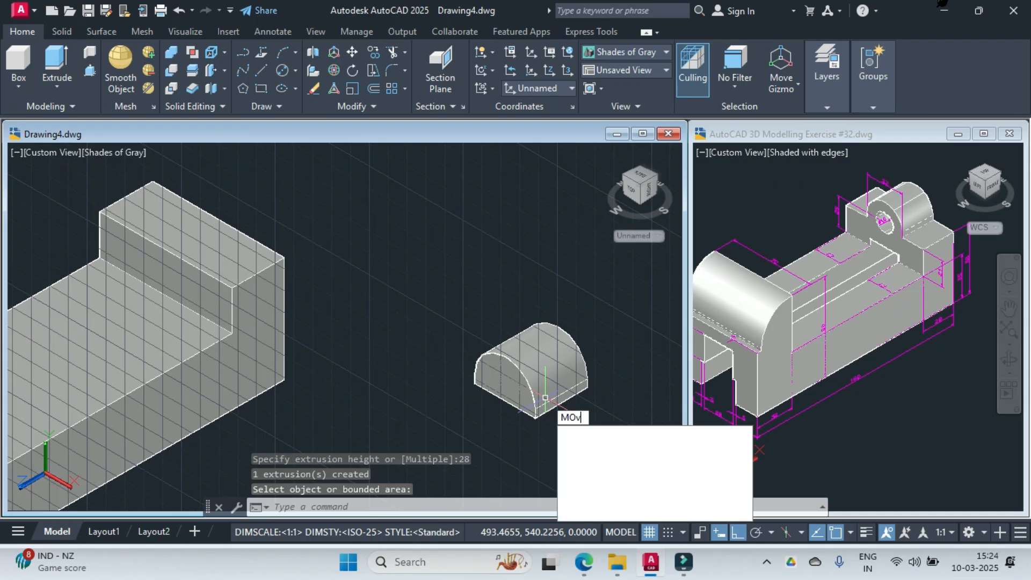
{"action": "key", "text": "Return"}
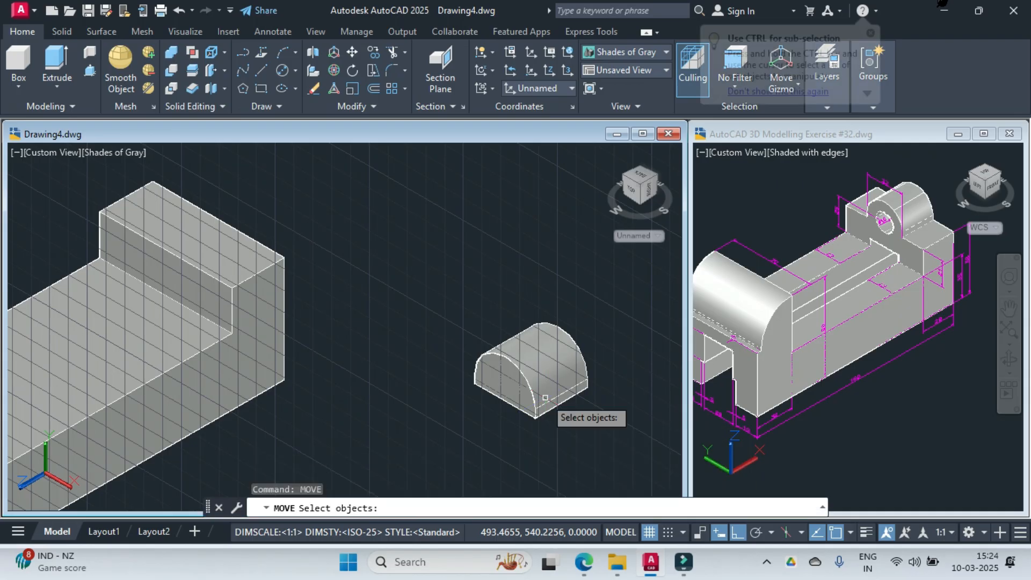
{"action": "left_click", "coordinate": [517, 367]}
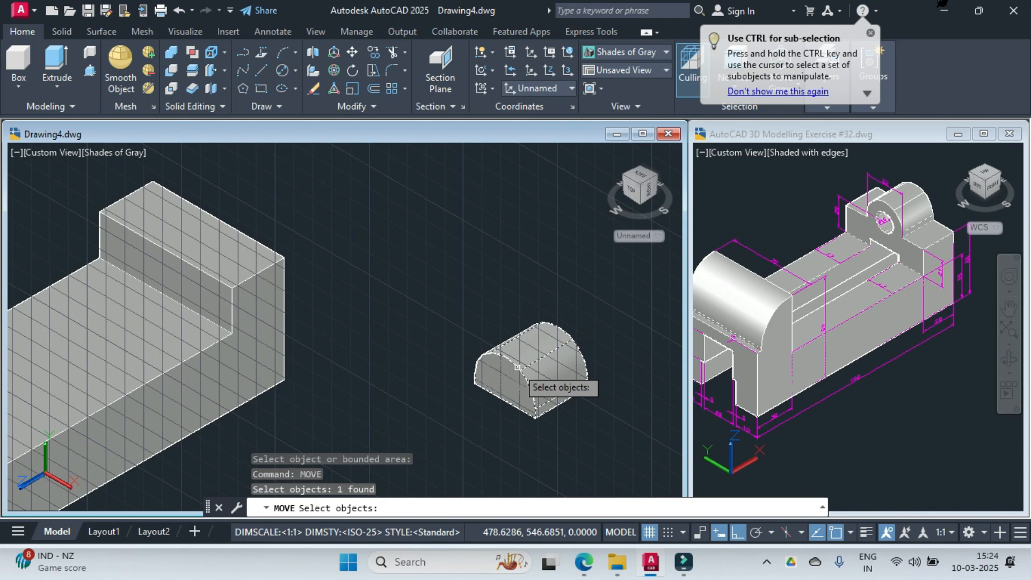
{"action": "key", "text": "Return"}
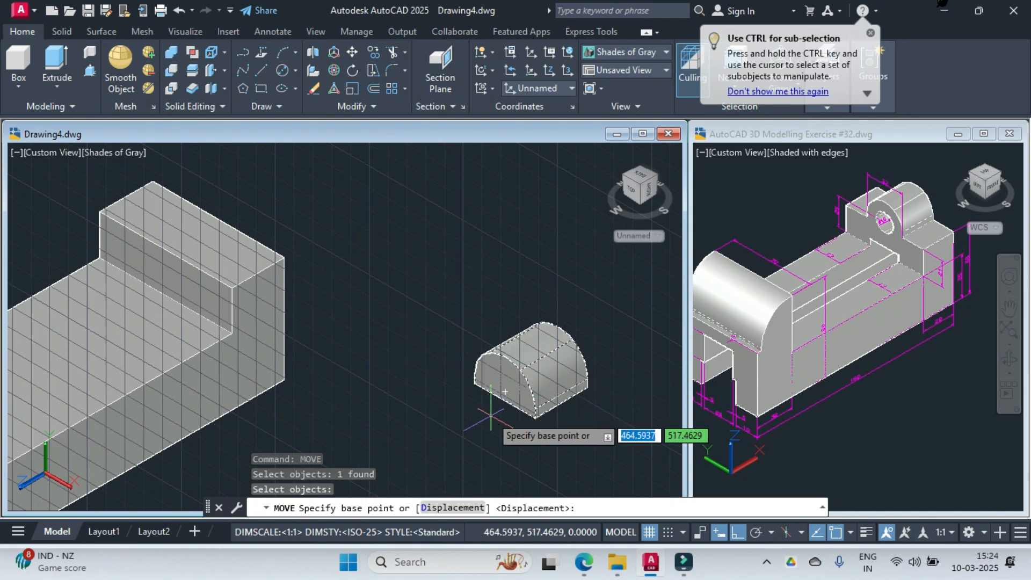
{"action": "scroll", "coordinate": [502, 392], "scroll_direction": "up", "scroll_amount": 3}
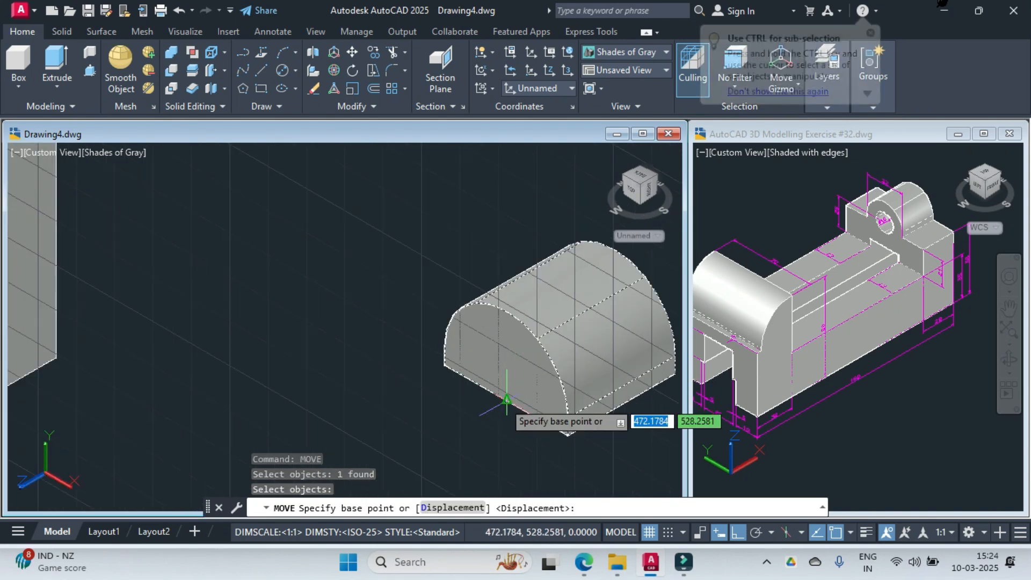
{"action": "left_click", "coordinate": [507, 399]}
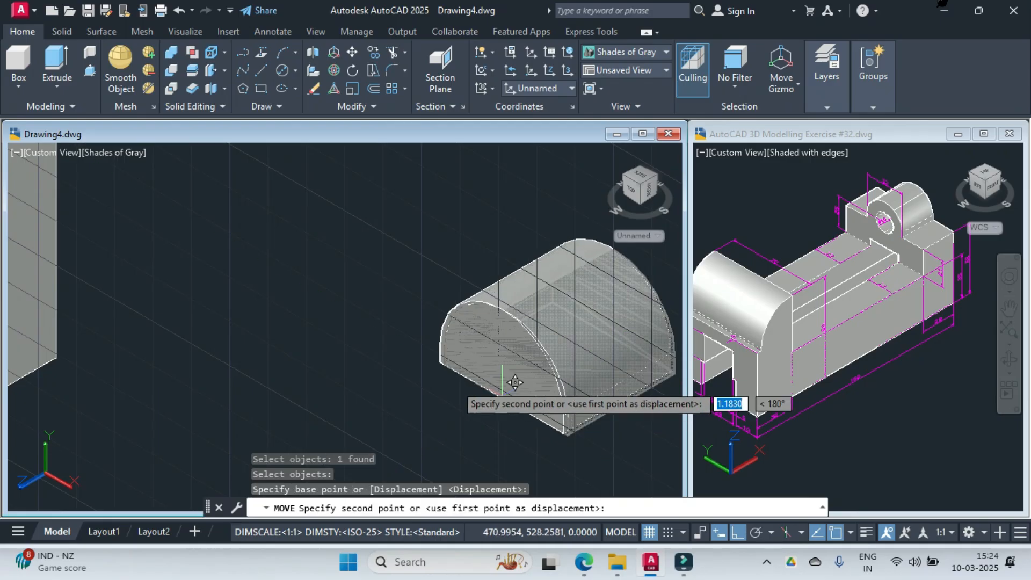
{"action": "scroll", "coordinate": [416, 383], "scroll_direction": "down", "scroll_amount": 4}
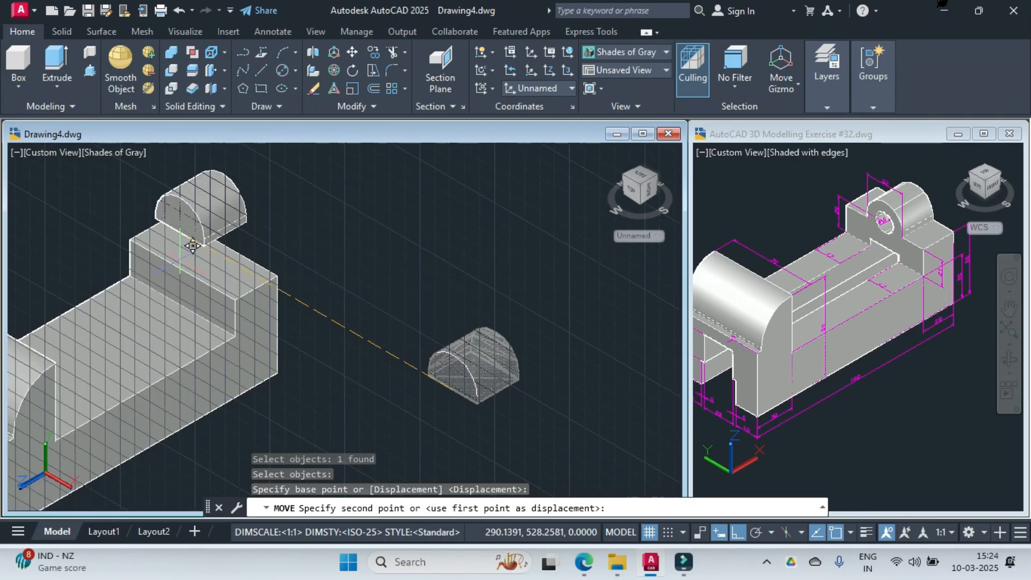
{"action": "left_click", "coordinate": [182, 280]}
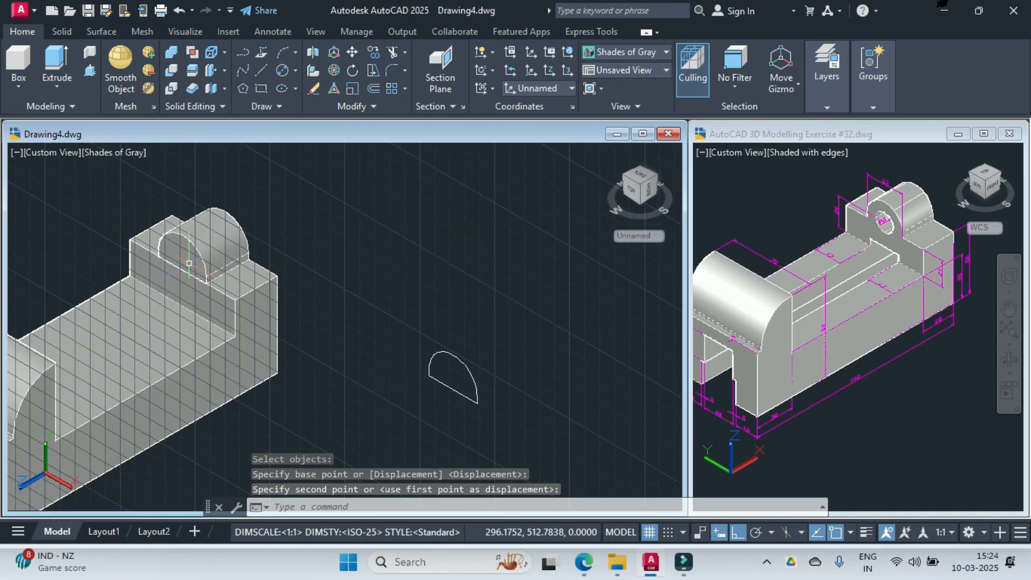
Union the rounded lug with the main body into a single solid
{"action": "type", "text": "unio"}
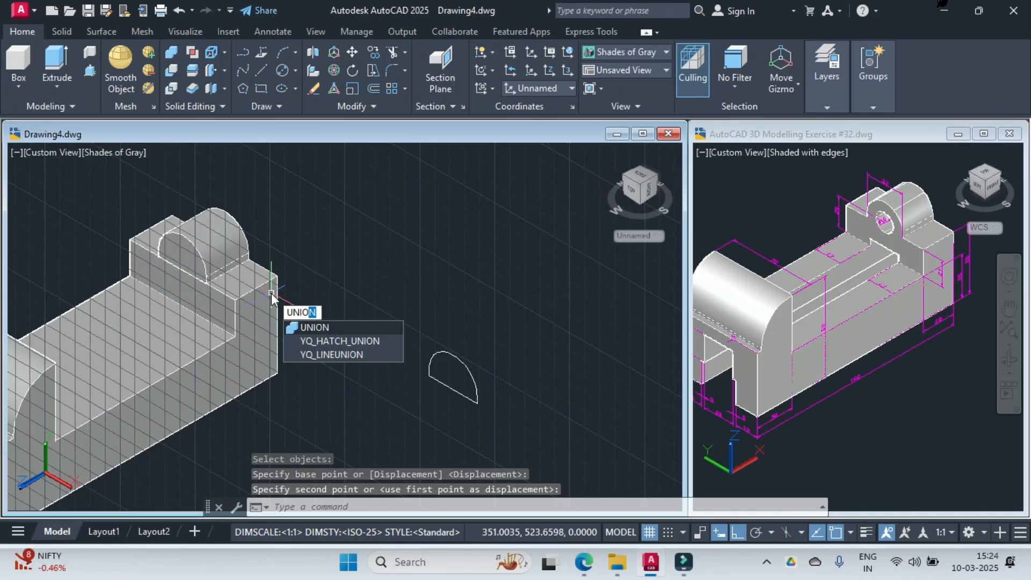
{"action": "key", "text": "Return"}
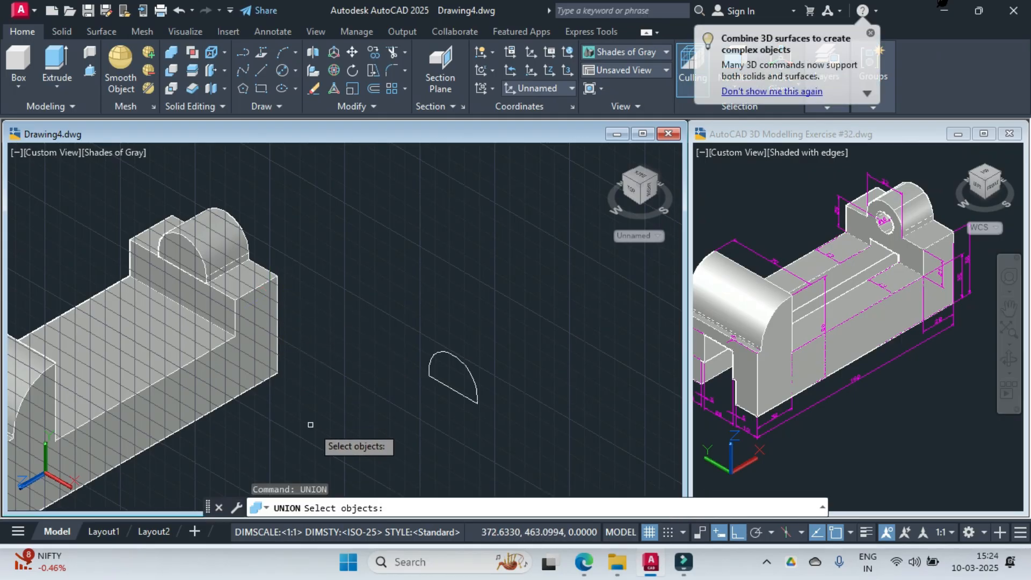
{"action": "left_click", "coordinate": [313, 425]}
{"action": "left_click", "coordinate": [94, 186]}
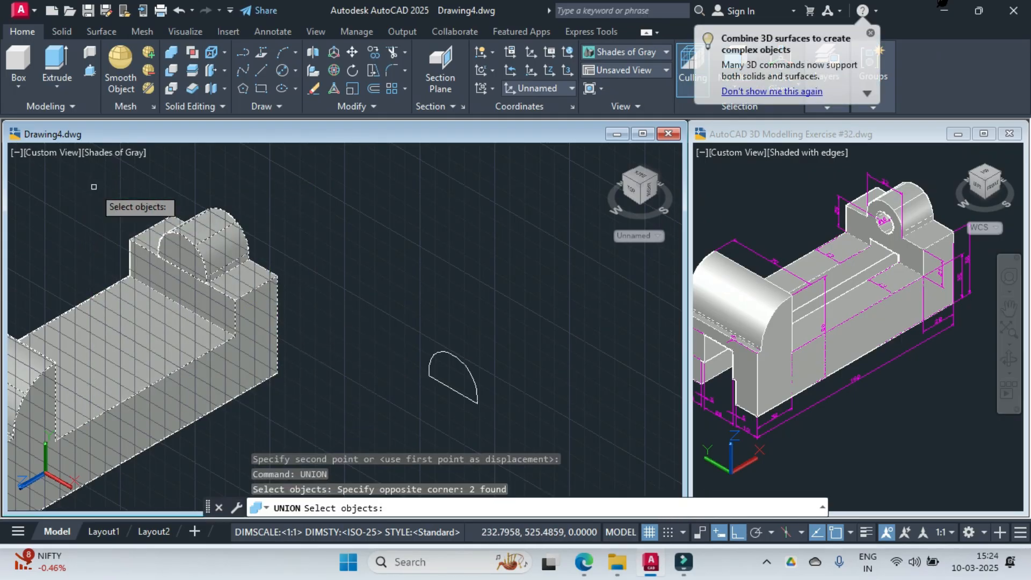
{"action": "key", "text": "Return"}
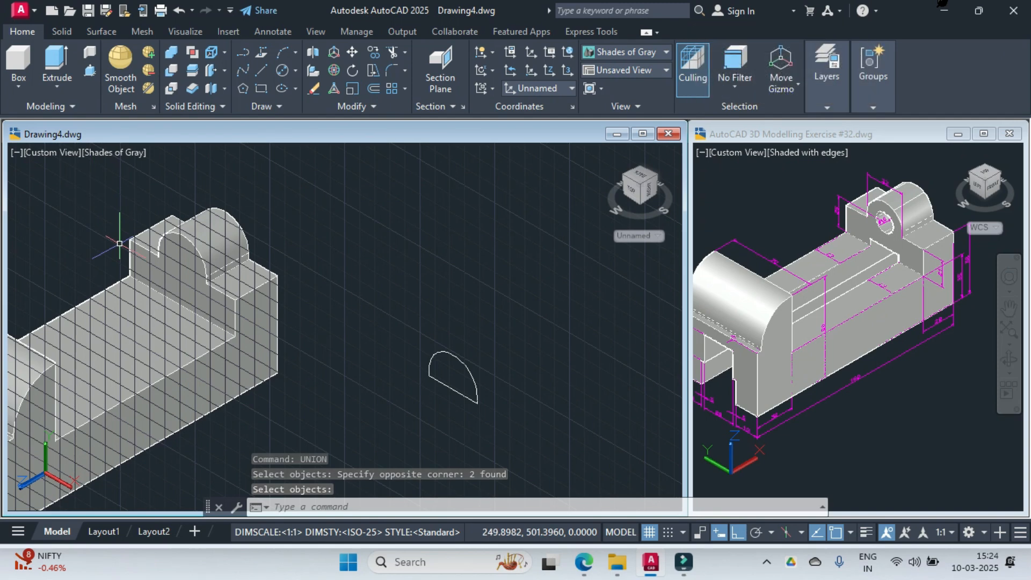
Hide the drawing grid and erase the leftover arc-and-line profile beside the solid
{"action": "key", "text": "F7"}
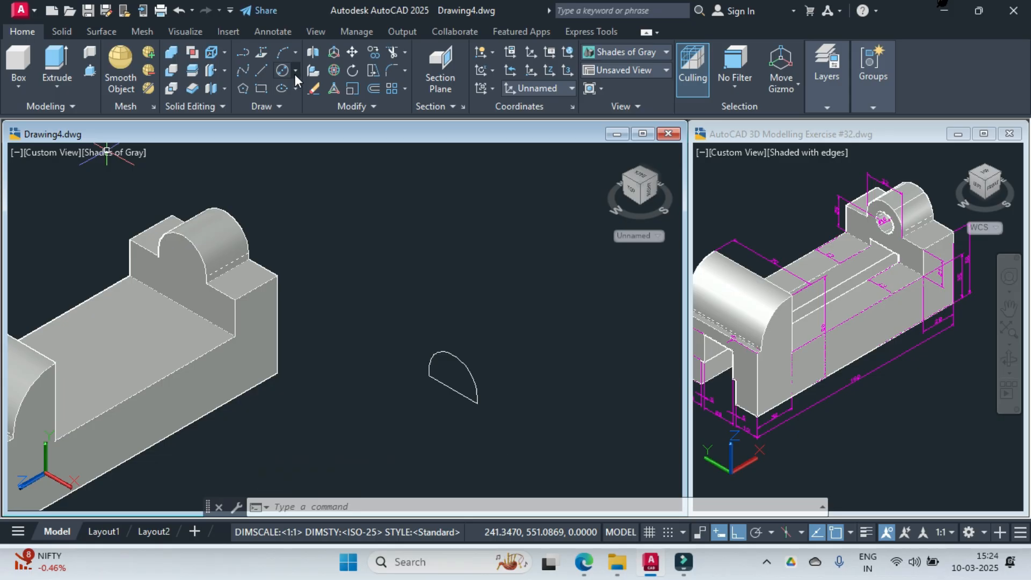
{"action": "left_click", "coordinate": [409, 316]}
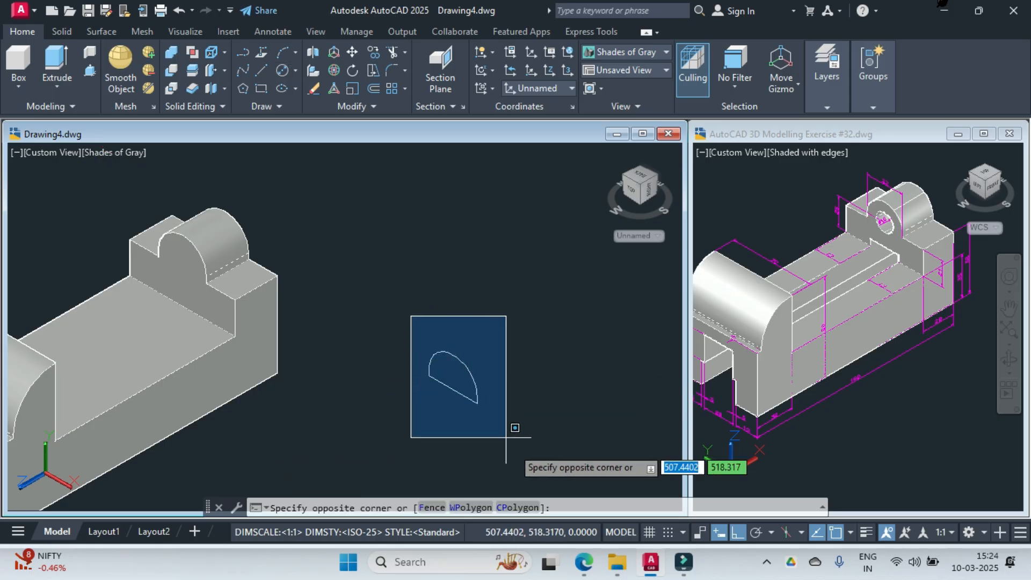
{"action": "left_click", "coordinate": [529, 462]}
{"action": "key", "text": "Delete"}
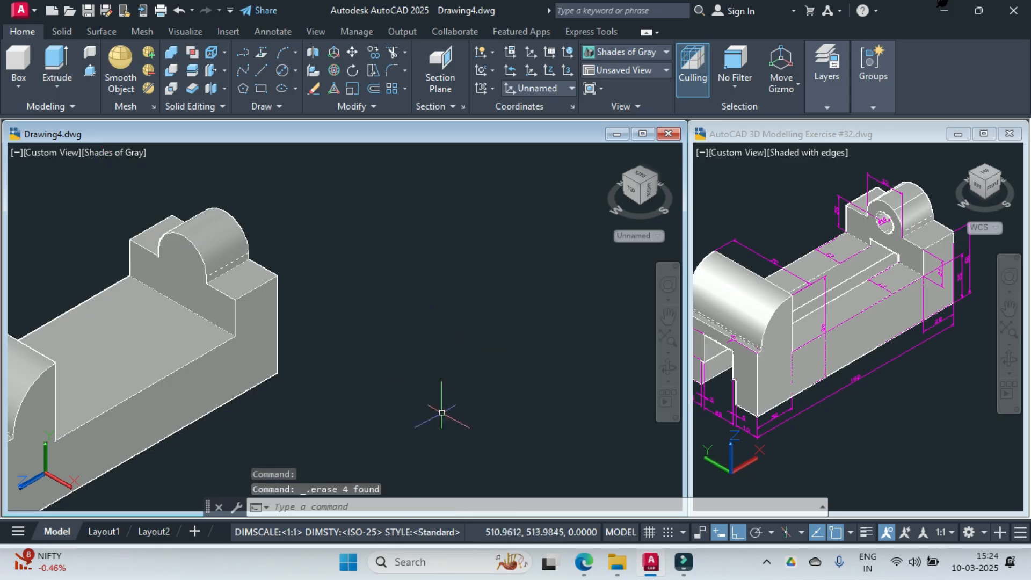
Draw a circle of 16 mm diameter on the lug's front face, centred on its rounded arc
{"action": "middle_click_drag", "start_coordinate": [94, 291], "coordinate": [291, 318]}
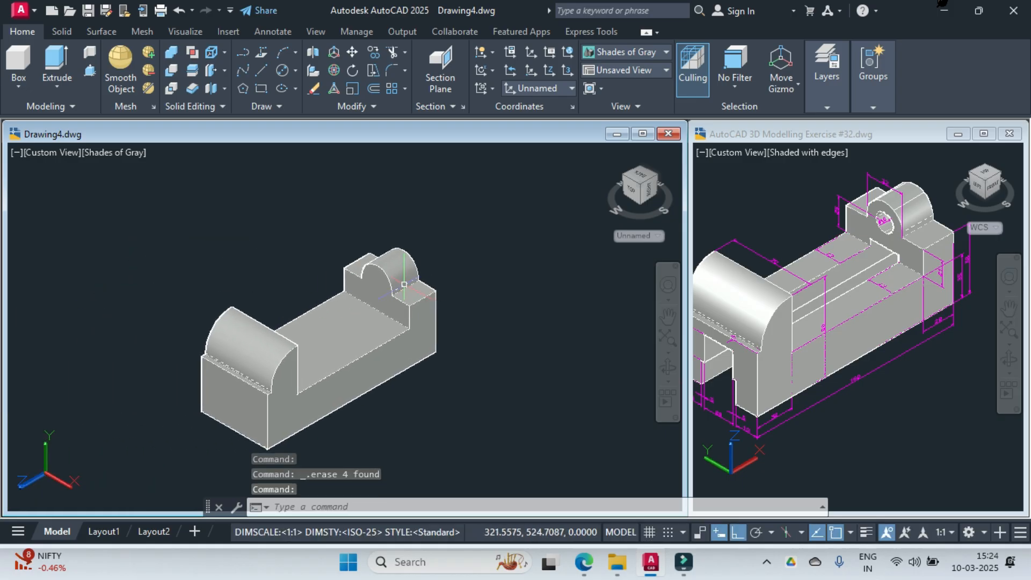
{"action": "scroll", "coordinate": [370, 280], "scroll_direction": "up", "scroll_amount": 3}
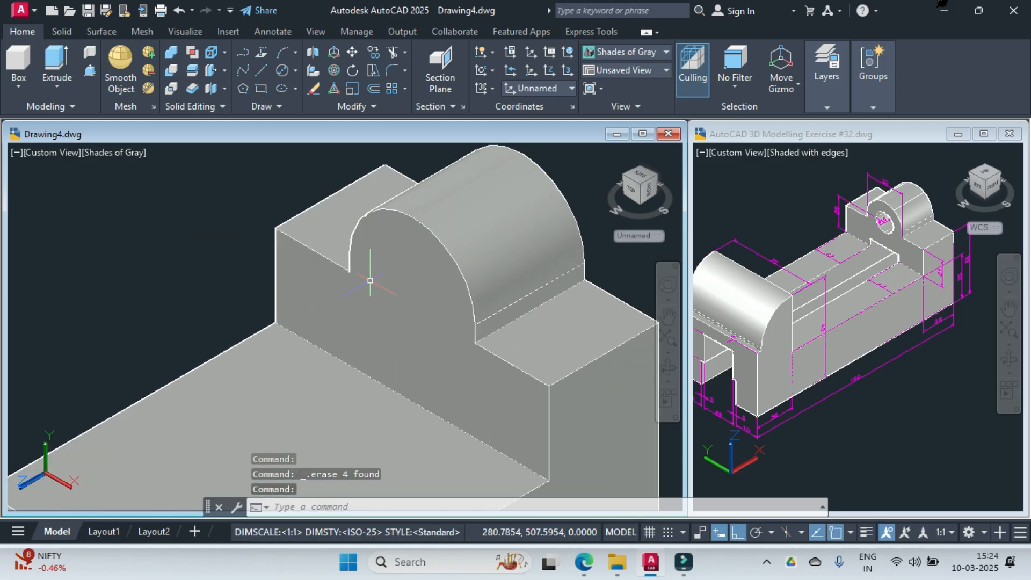
{"action": "left_click", "coordinate": [294, 71]}
{"action": "left_click", "coordinate": [301, 121]}
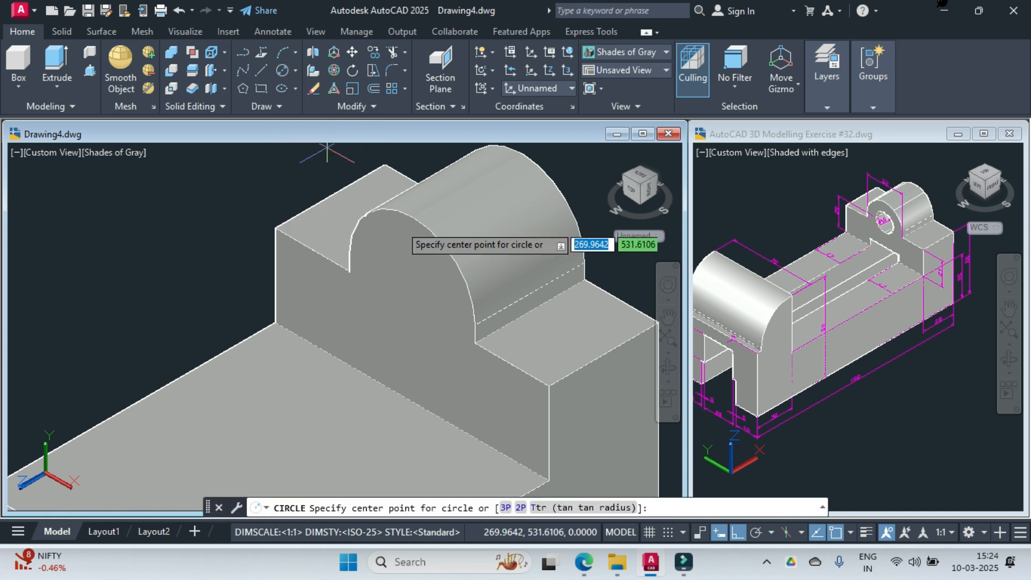
{"action": "left_click", "coordinate": [412, 289]}
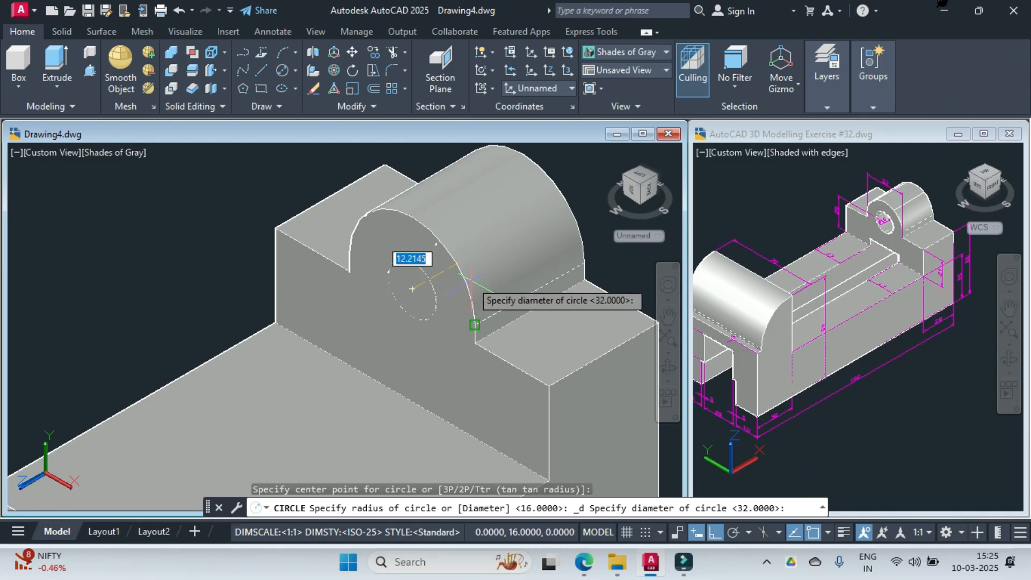
{"action": "type", "text": "16"}
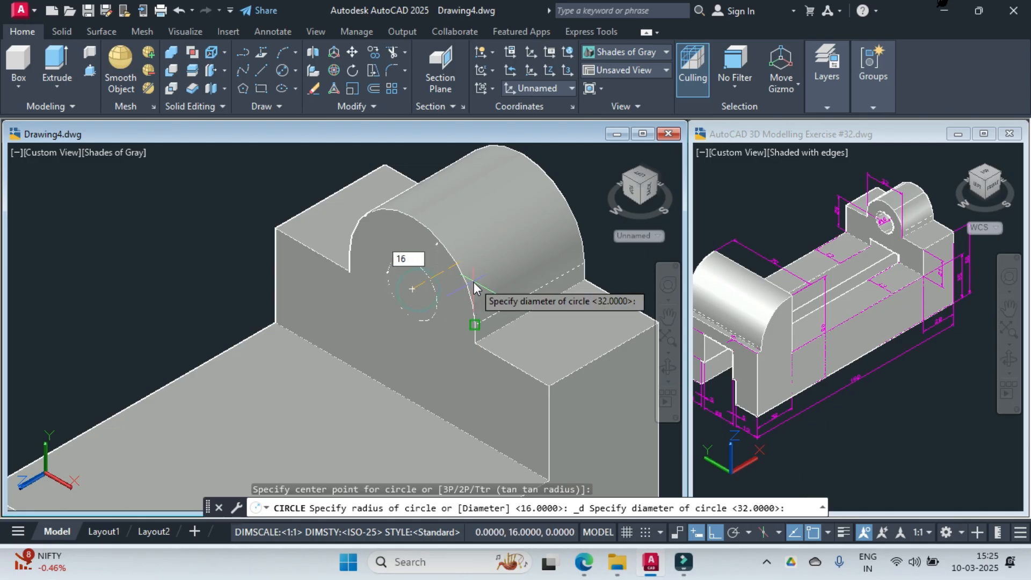
{"action": "key", "text": "Return"}
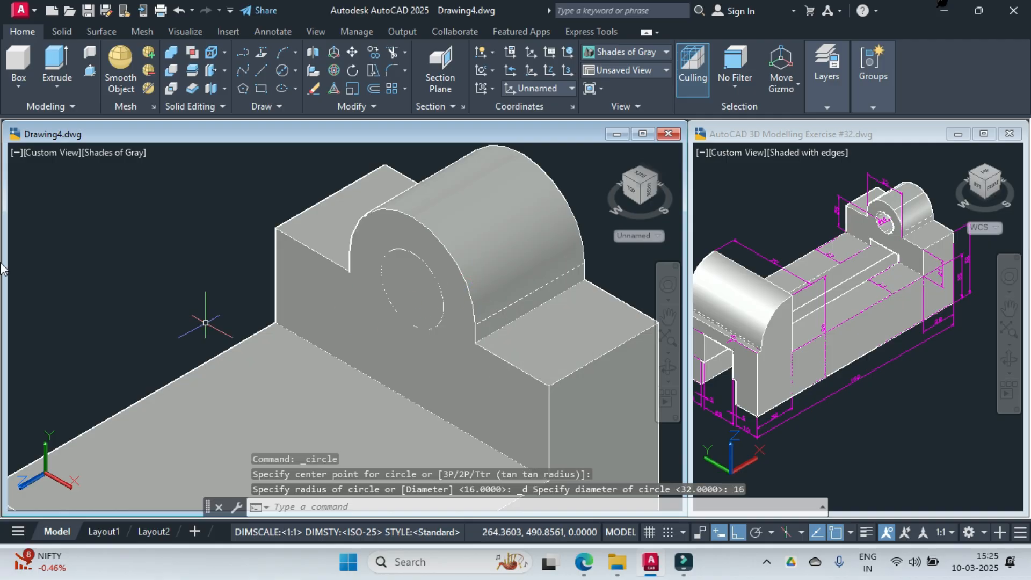
Presspull the area inside the 16 mm circle backward through the whole lug to cut the hole
{"action": "left_click", "coordinate": [91, 72]}
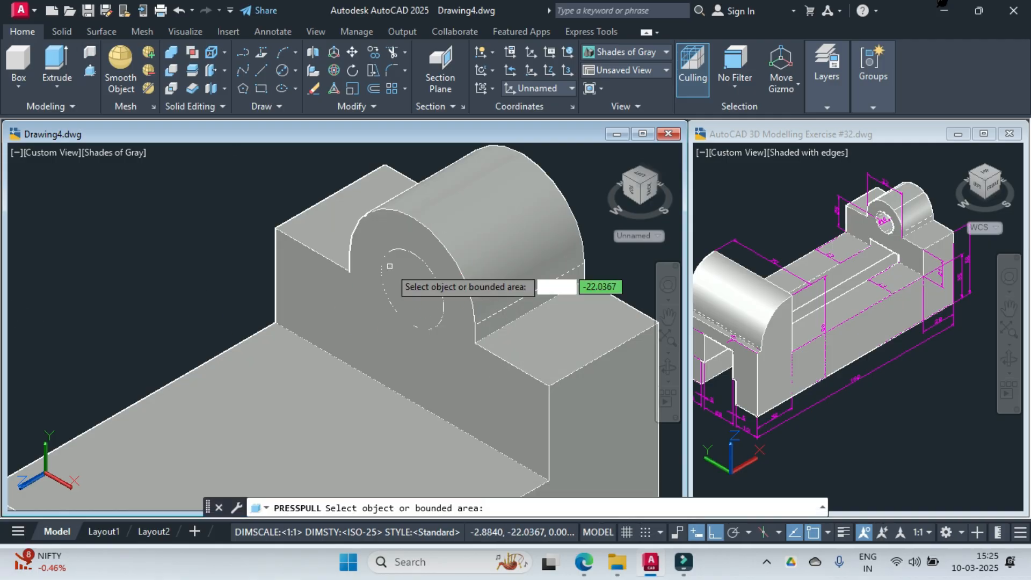
{"action": "left_click", "coordinate": [402, 284]}
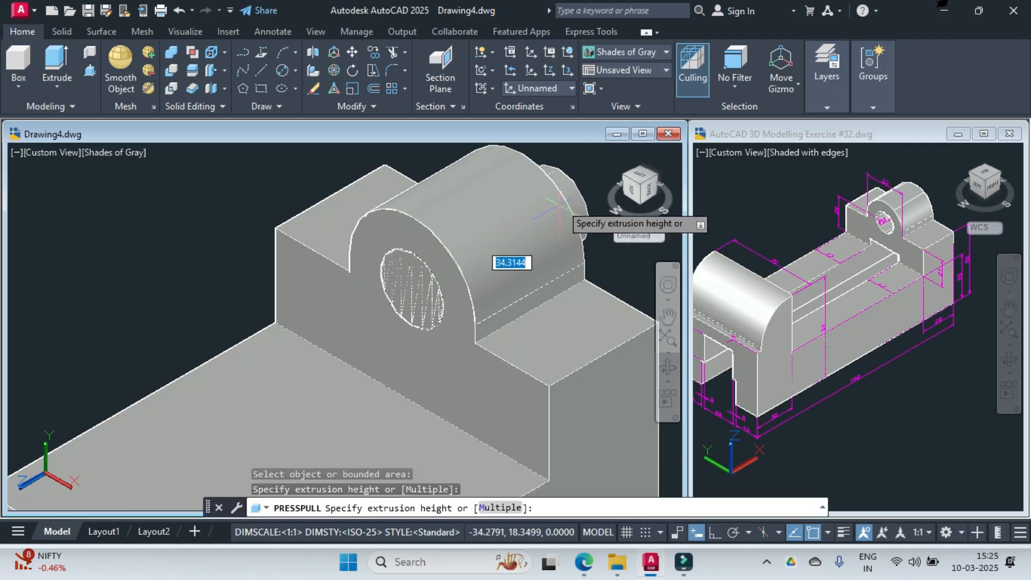
{"action": "left_click", "coordinate": [607, 175]}
{"action": "middle_click_drag", "start_coordinate": [607, 175], "coordinate": [507, 250]}
{"action": "left_click", "coordinate": [505, 249]}
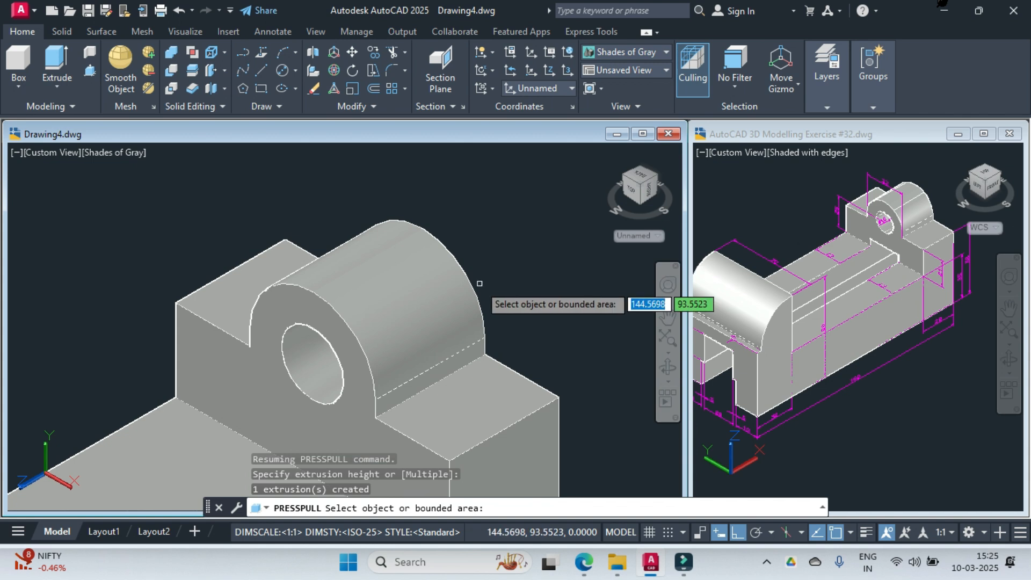
{"action": "scroll", "coordinate": [407, 354], "scroll_direction": "down", "scroll_amount": 3}
{"action": "middle_click_drag", "start_coordinate": [407, 355], "coordinate": [463, 232]}
{"action": "middle_click_drag", "start_coordinate": [200, 426], "coordinate": [215, 338]}
{"action": "middle_click_drag", "start_coordinate": [299, 364], "coordinate": [256, 337]}
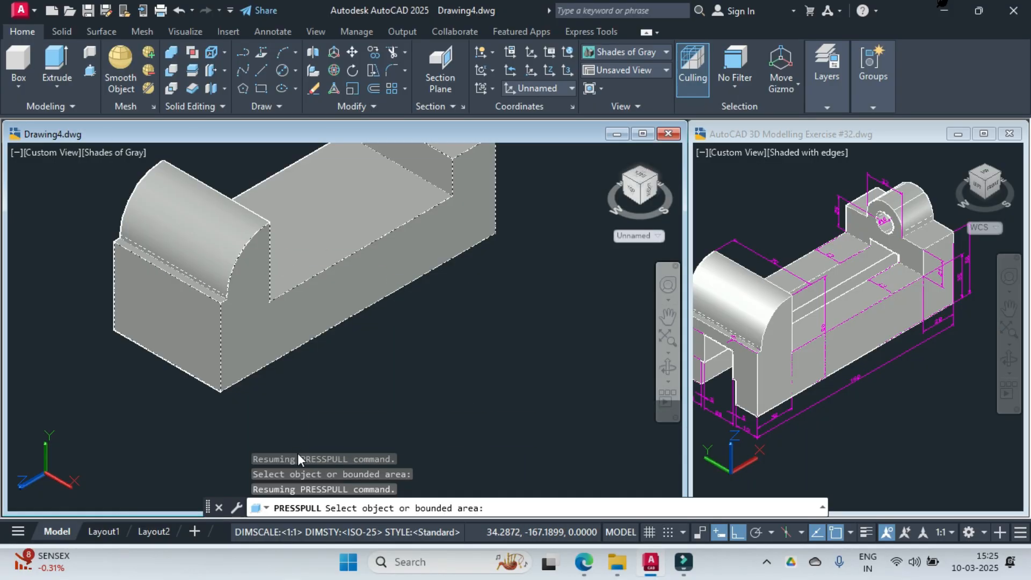
{"action": "key", "text": "Return"}
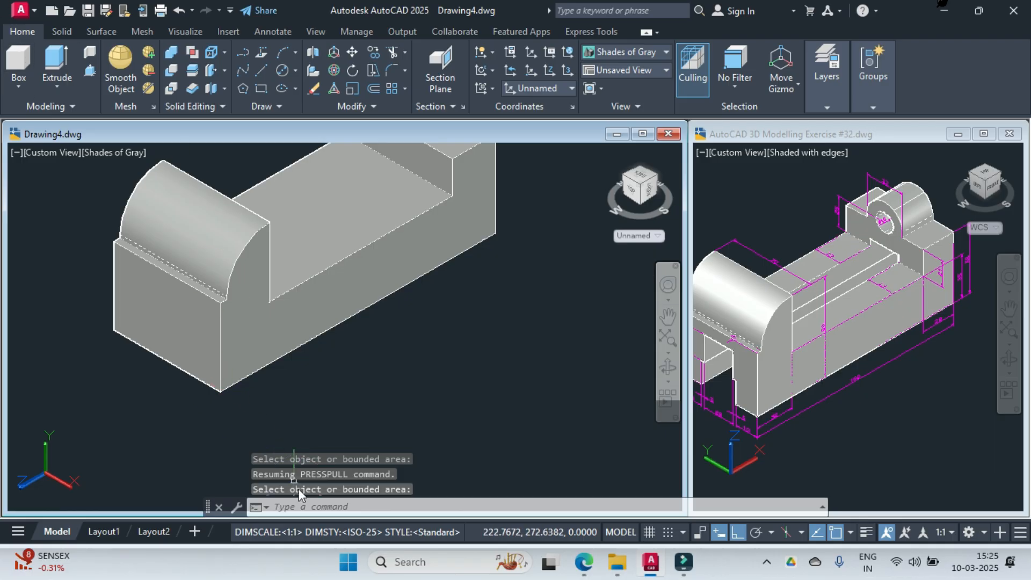
Begin a polyline in the empty space beside the body: 32 mm toward negative X, 19 mm up, and 3 mm toward positive X
{"action": "left_click", "coordinate": [297, 508]}
{"action": "type", "text": "pl"}
{"action": "key", "text": "Return"}
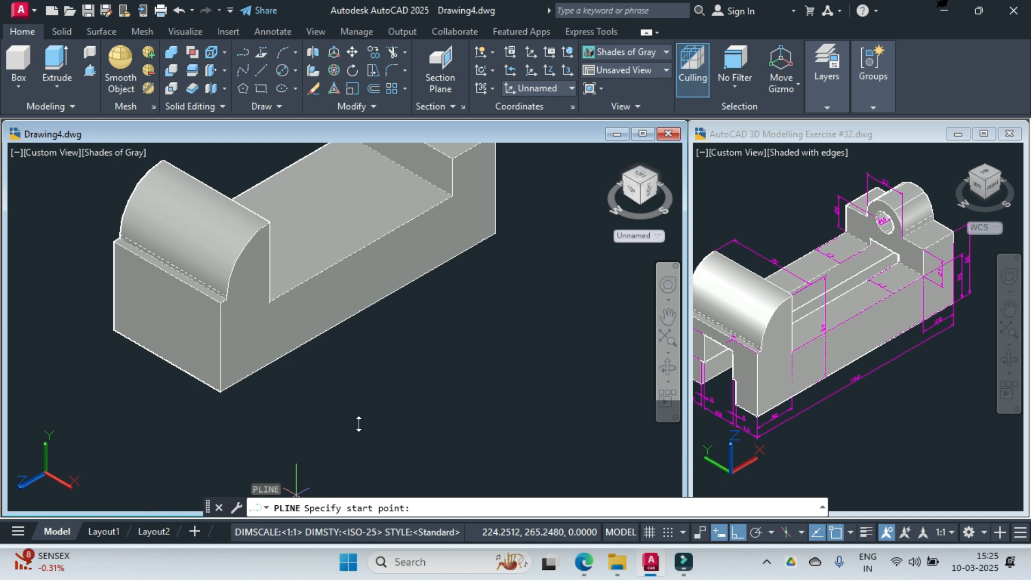
{"action": "left_click", "coordinate": [543, 443]}
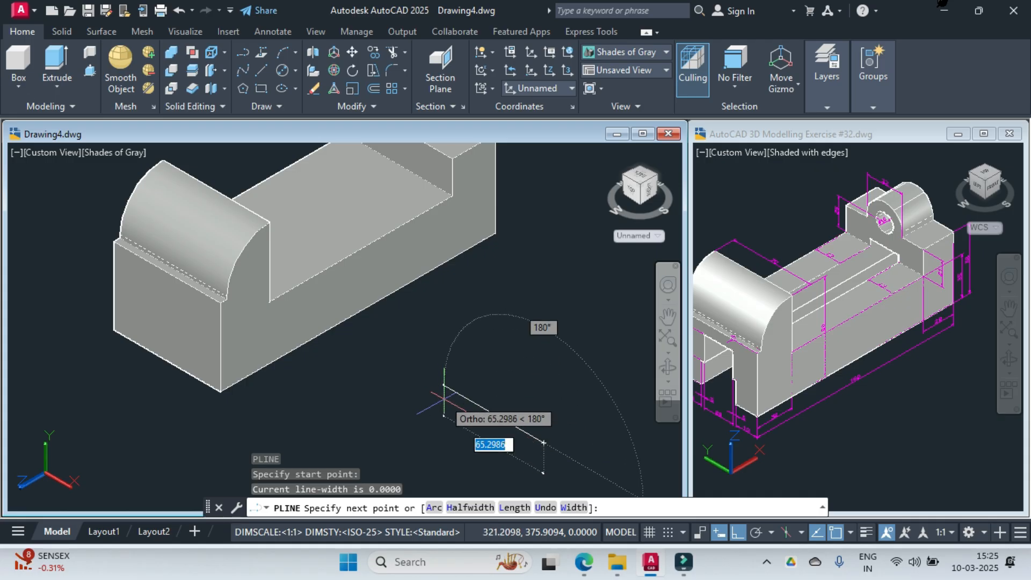
{"action": "type", "text": "32"}
{"action": "key", "text": "Return"}
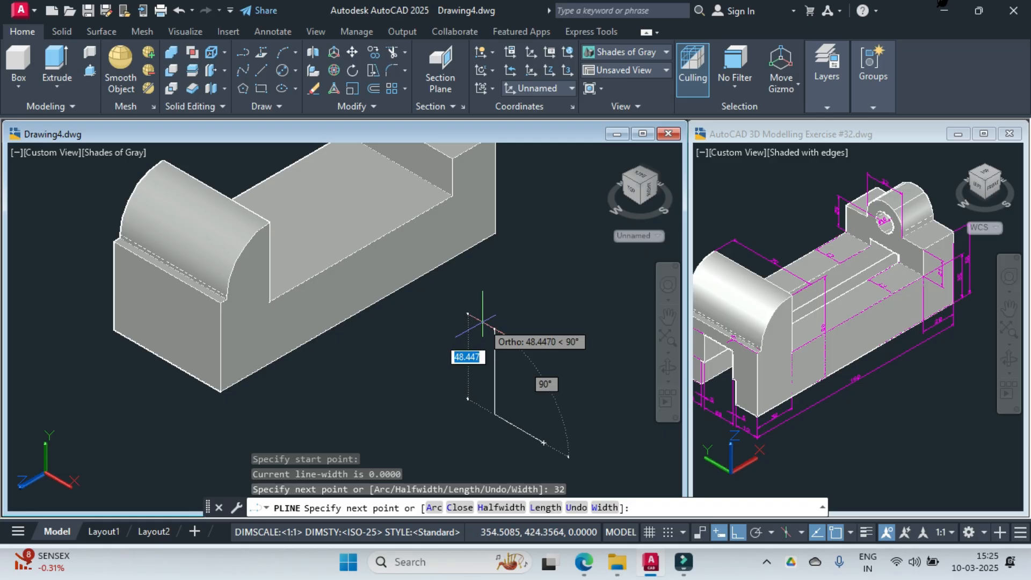
{"action": "type", "text": "19"}
{"action": "key", "text": "Return"}
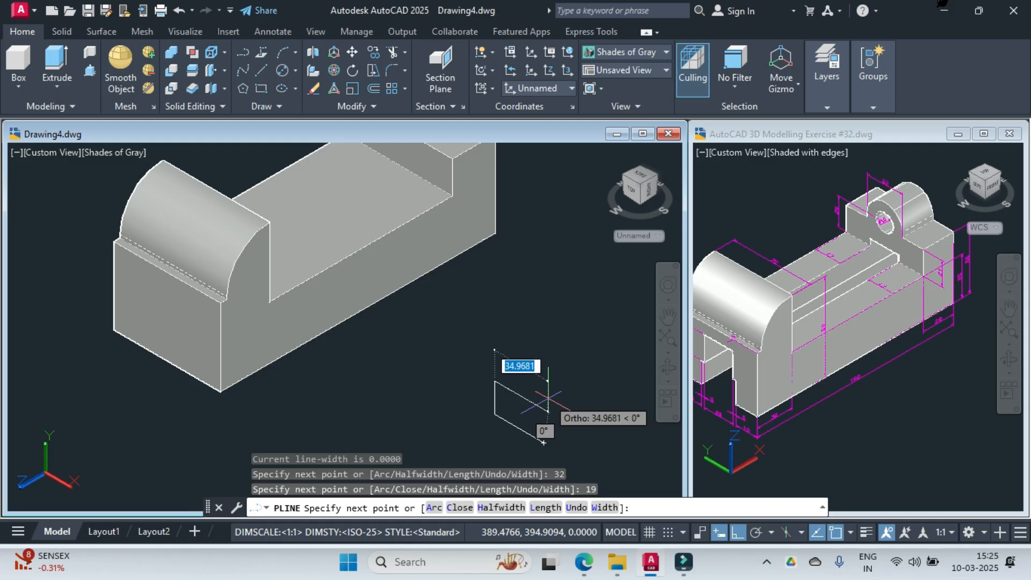
{"action": "type", "text": "3"}
{"action": "key", "text": "Return"}
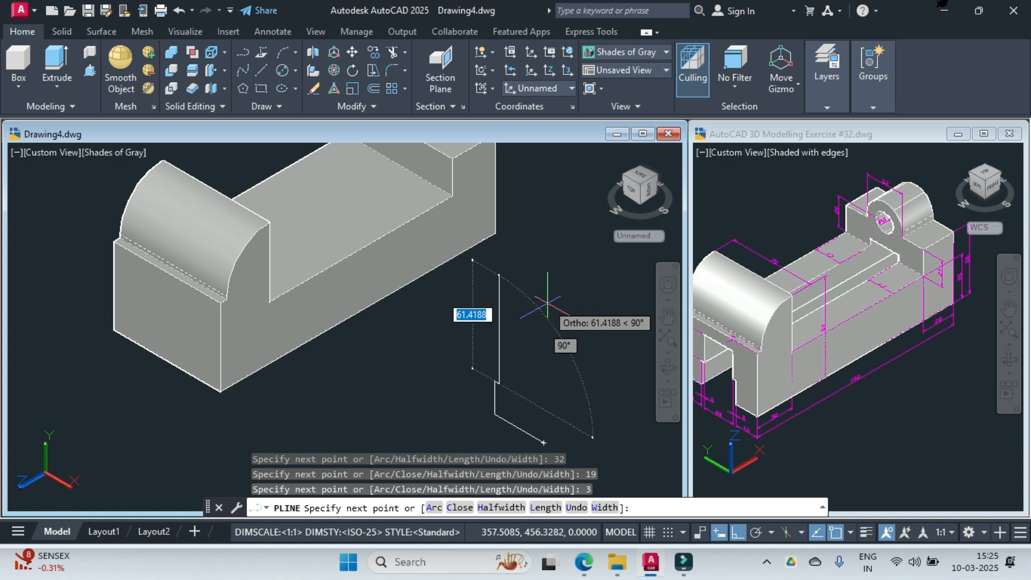
Continue the slot profile polyline 22 mm up, 26 mm toward positive X, 22 mm down and 3 mm toward positive X, and close it
{"action": "type", "text": "22"}
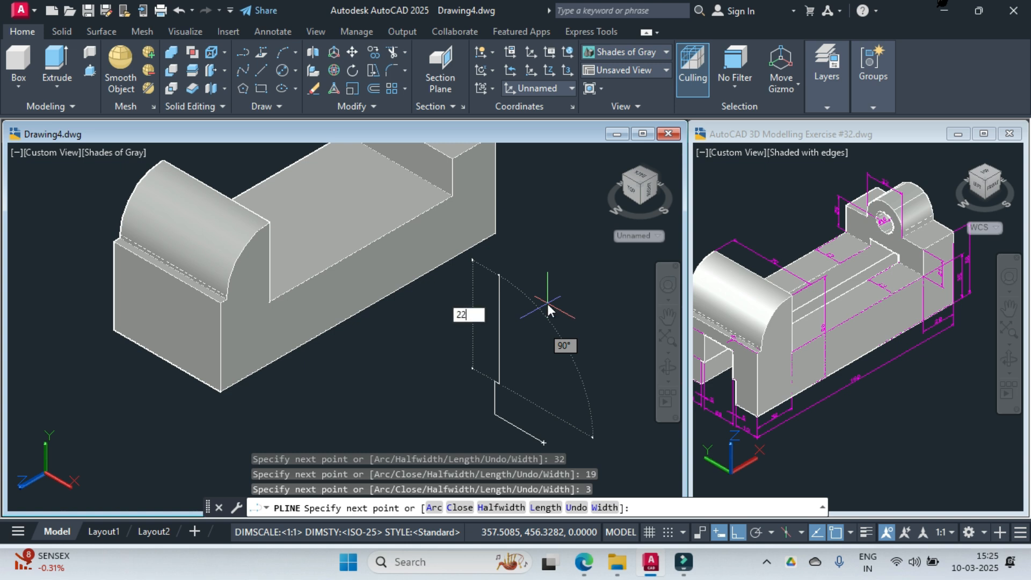
{"action": "key", "text": "Return"}
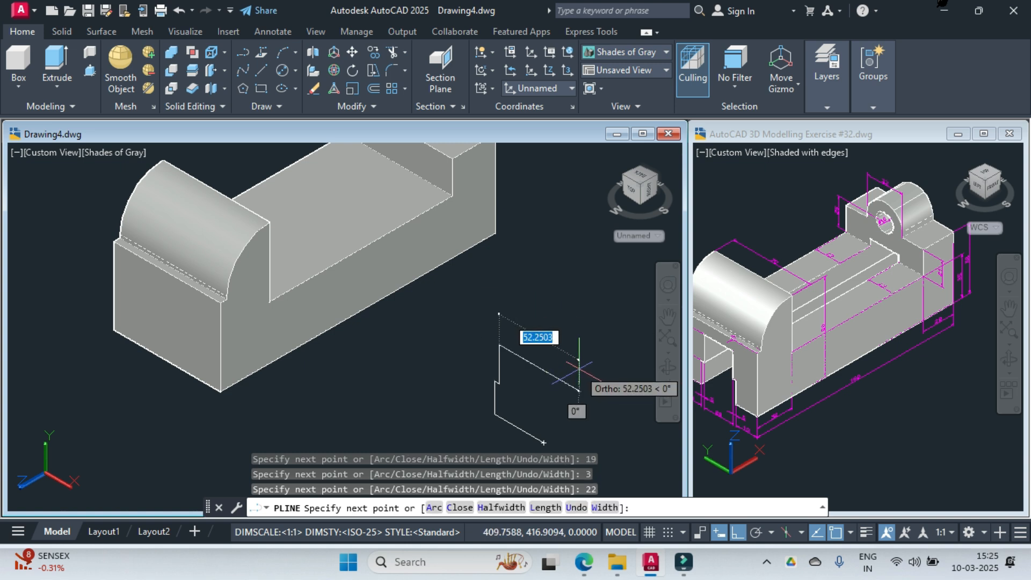
{"action": "type", "text": "26"}
{"action": "key", "text": "Return"}
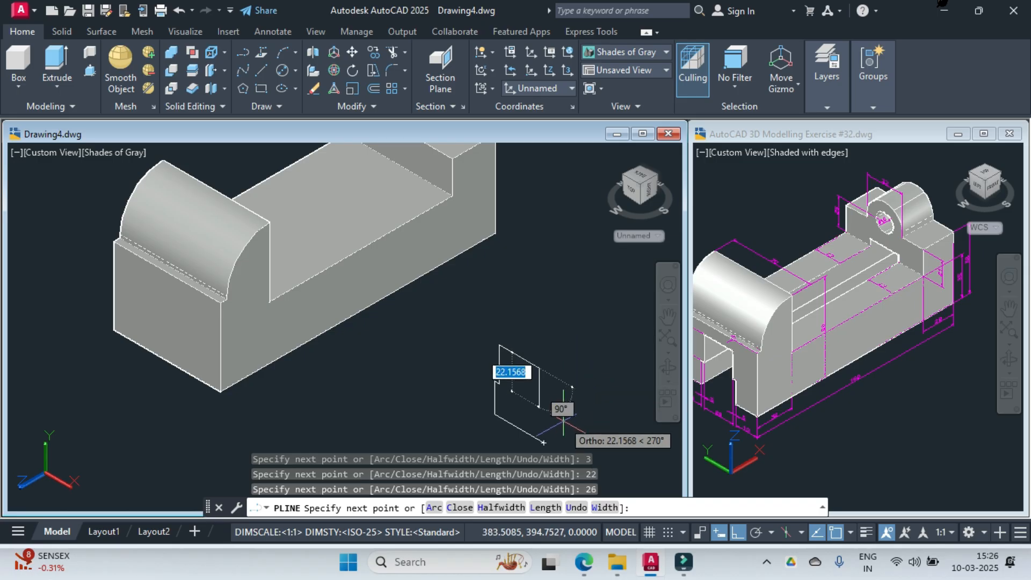
{"action": "type", "text": "22"}
{"action": "type", "text": "22"}
{"action": "key", "text": "Return"}
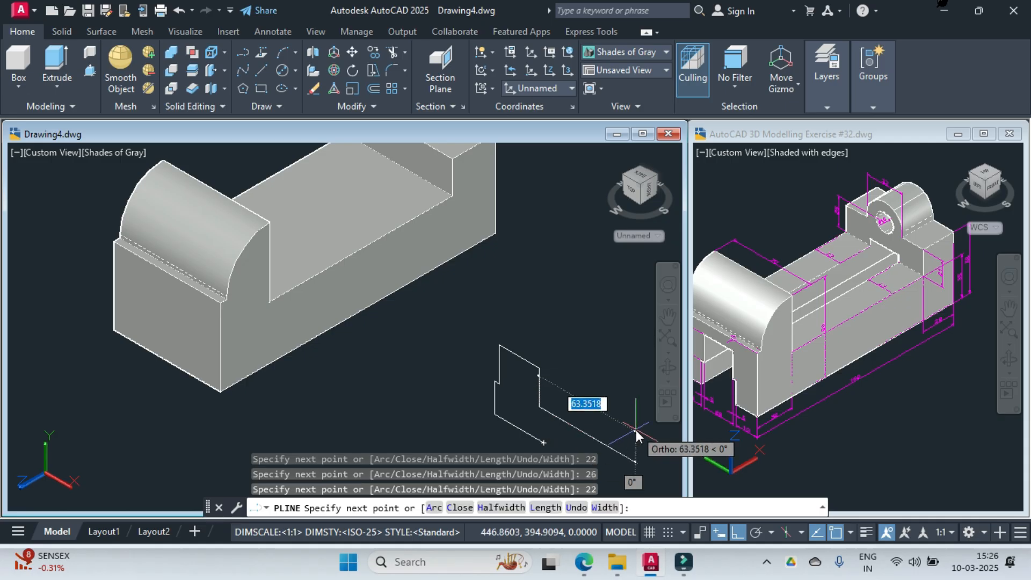
{"action": "type", "text": "3"}
{"action": "key", "text": "Return"}
{"action": "type", "text": "c"}
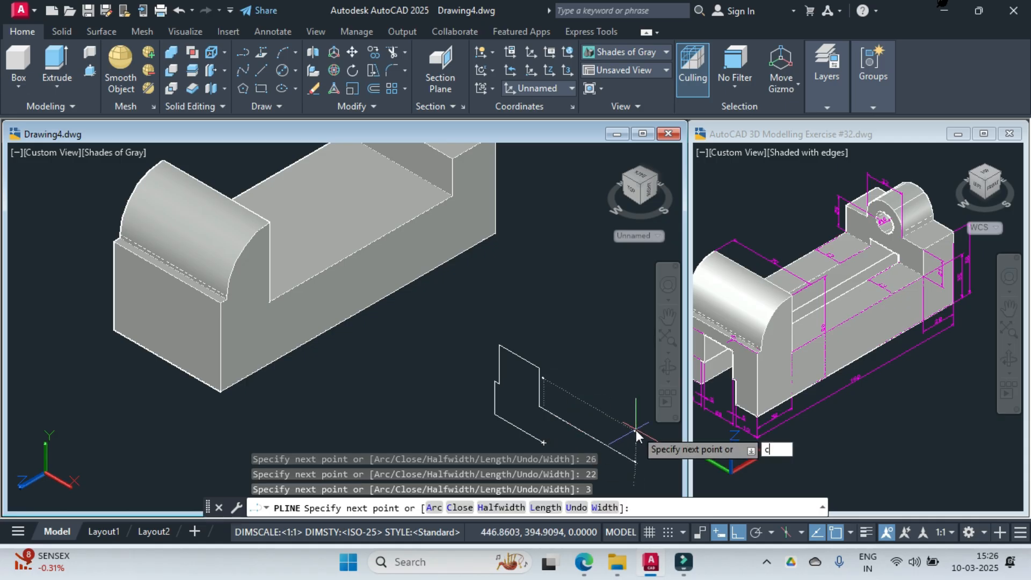
{"action": "key", "text": "Return"}
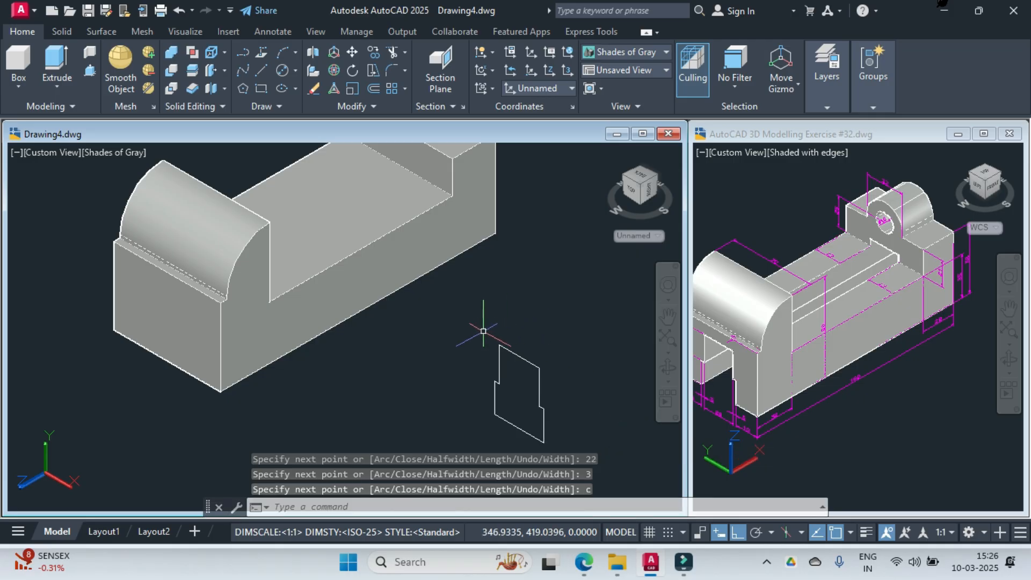
Move the closed slot profile from its bottom edge's midpoint to the midpoint of the body front face's bottom edge
{"action": "left_click", "coordinate": [463, 308]}
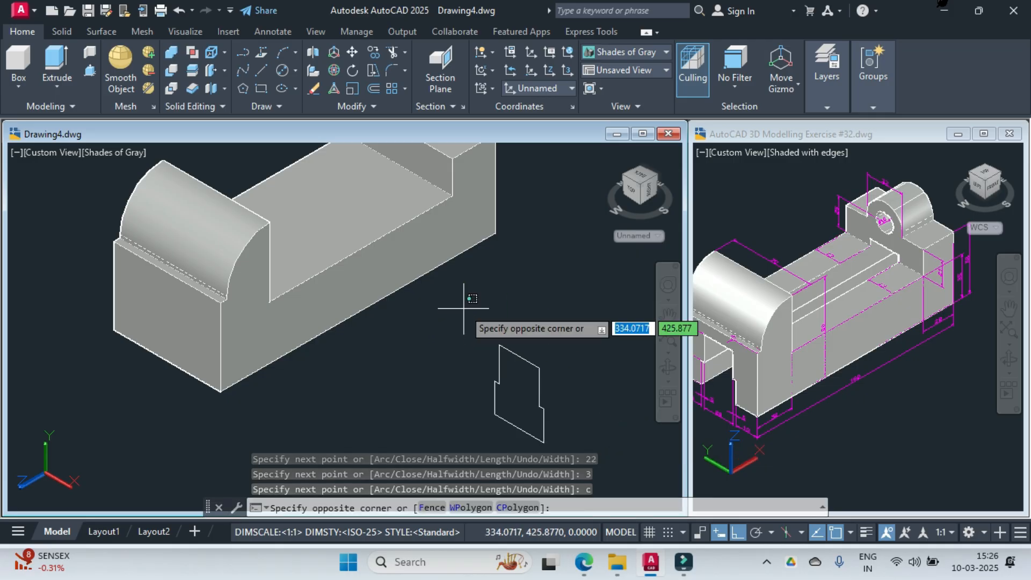
{"action": "key", "text": "Escape"}
{"action": "type", "text": "mov"}
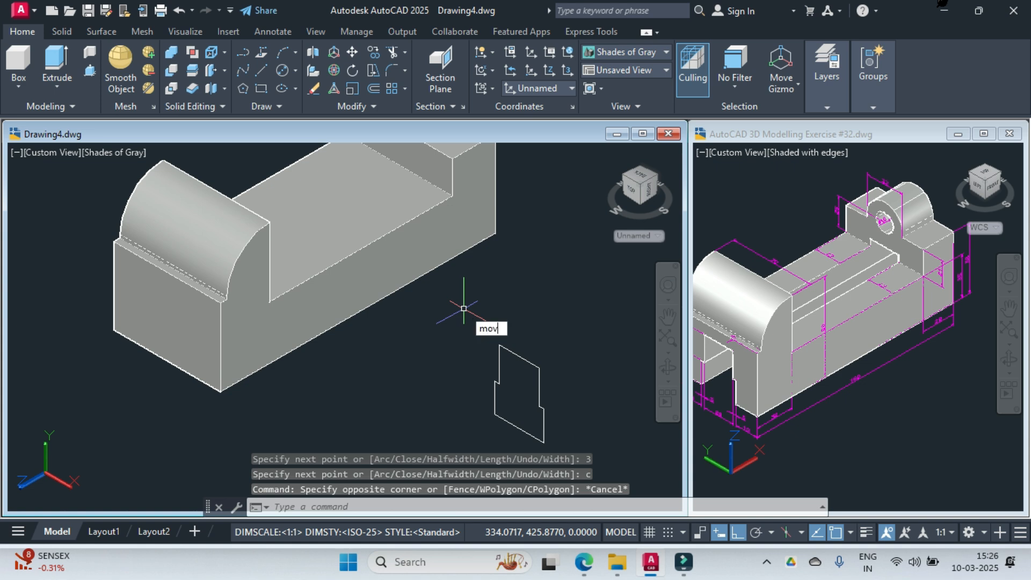
{"action": "type", "text": "e"}
{"action": "key", "text": "Return"}
{"action": "left_click", "coordinate": [463, 308]}
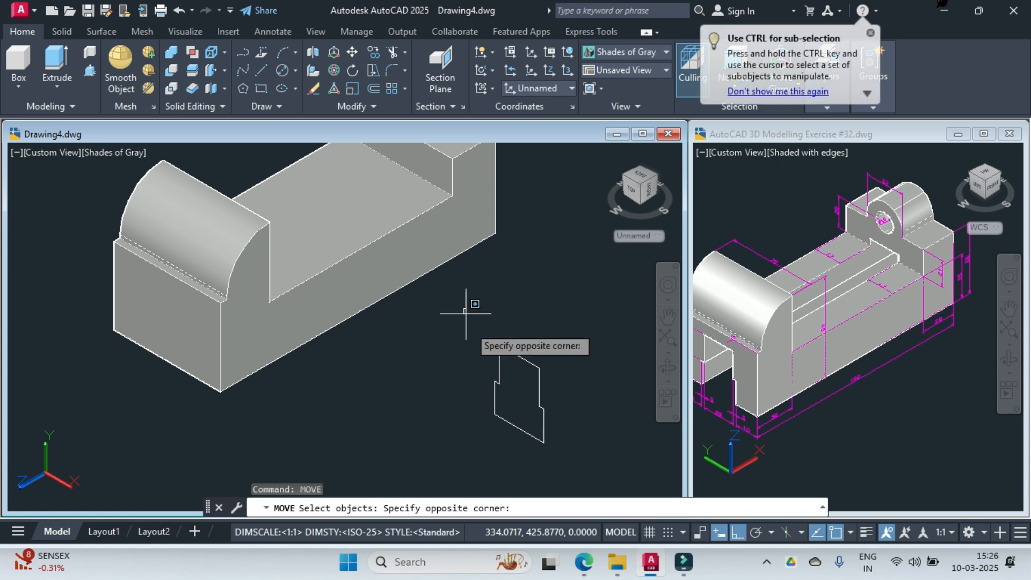
{"action": "left_click", "coordinate": [556, 472]}
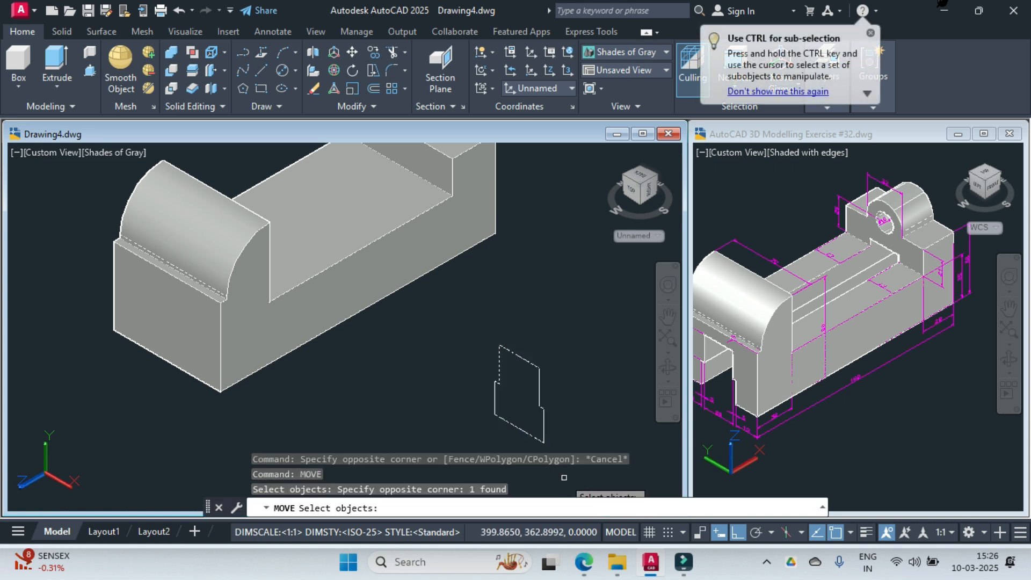
{"action": "key", "text": "Return"}
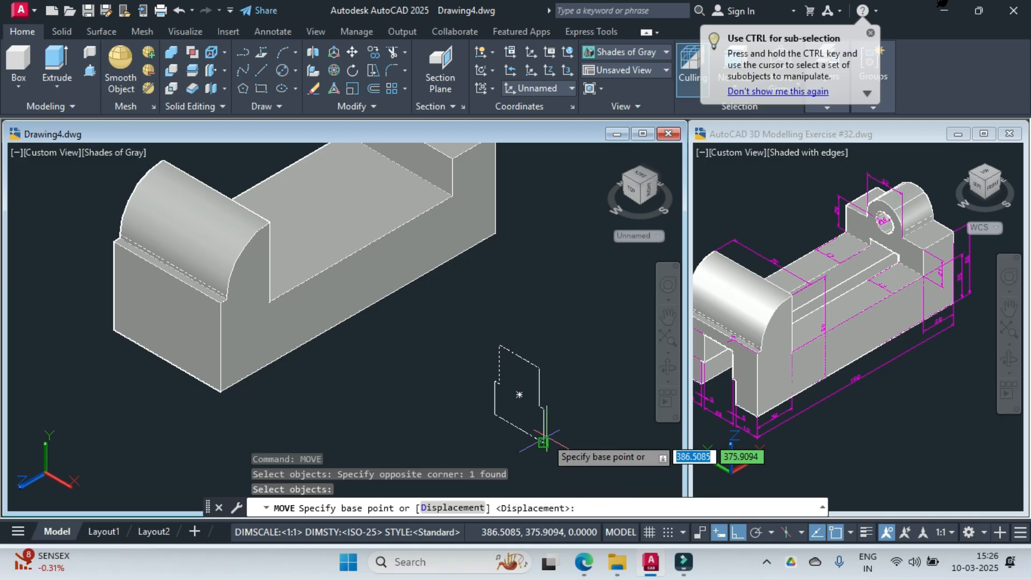
{"action": "left_click", "coordinate": [520, 428]}
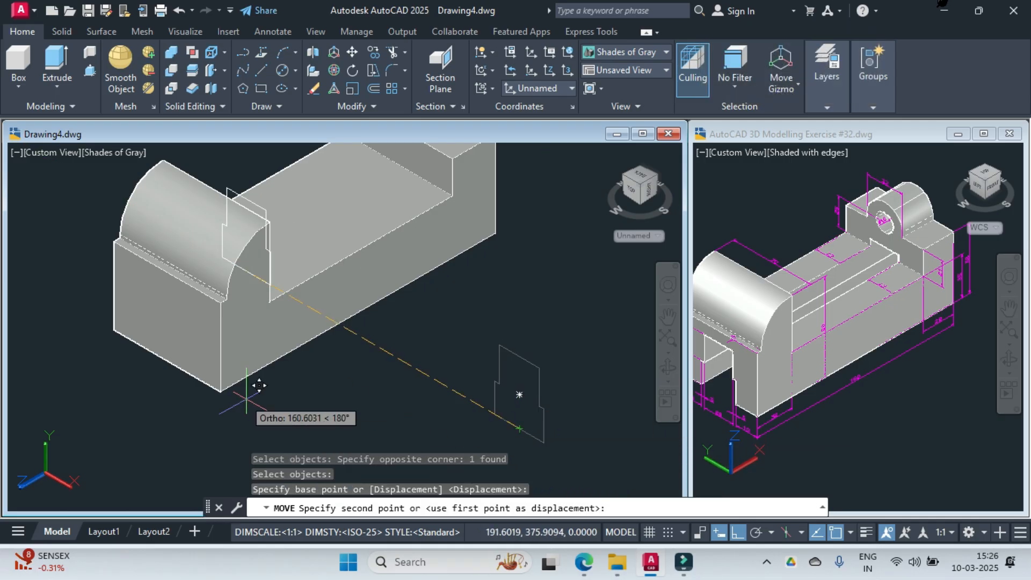
{"action": "left_click", "coordinate": [165, 341]}
Presspull the area inside the stepped profile backward through the whole length of the body to cut the slot
{"action": "scroll", "coordinate": [267, 375], "scroll_direction": "up", "scroll_amount": 2}
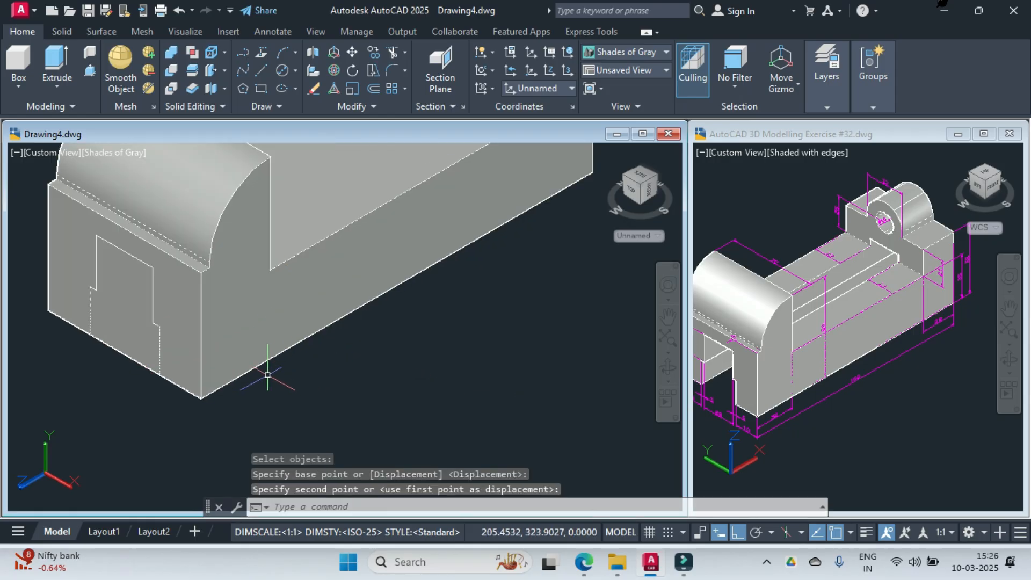
{"action": "left_click", "coordinate": [98, 76]}
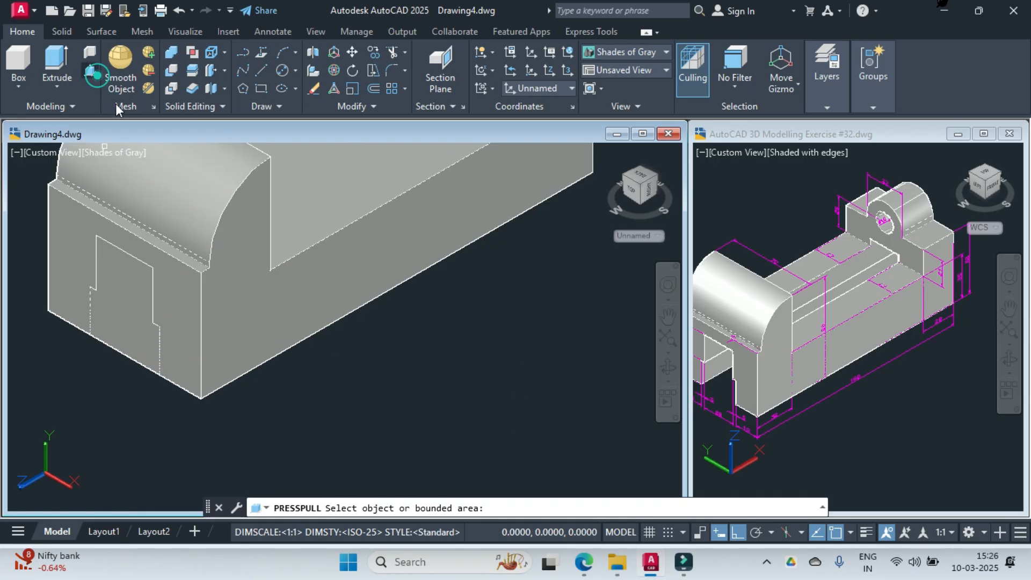
{"action": "left_click", "coordinate": [120, 315]}
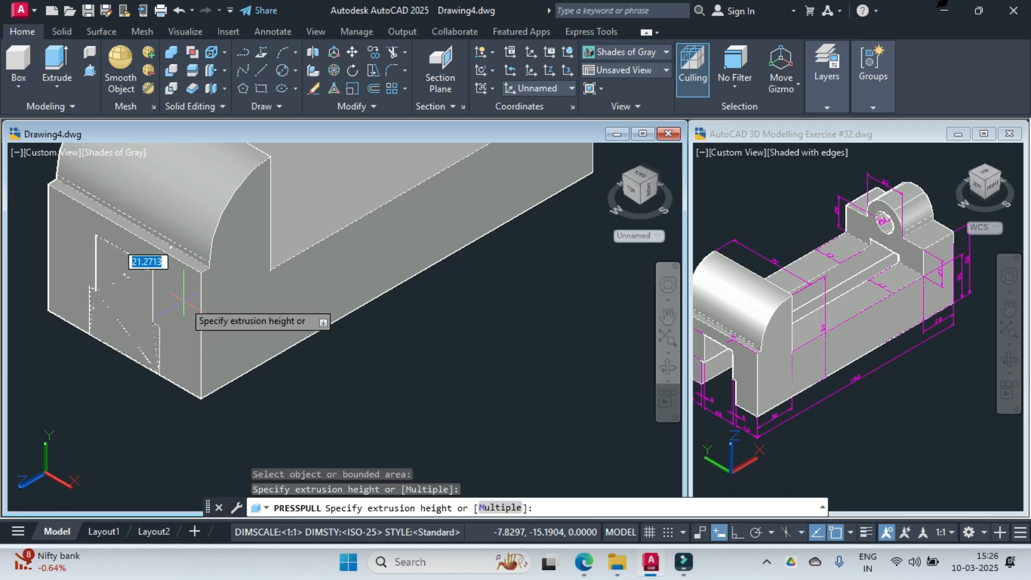
{"action": "scroll", "coordinate": [183, 298], "scroll_direction": "down", "scroll_amount": 4}
{"action": "left_click", "coordinate": [407, 197]}
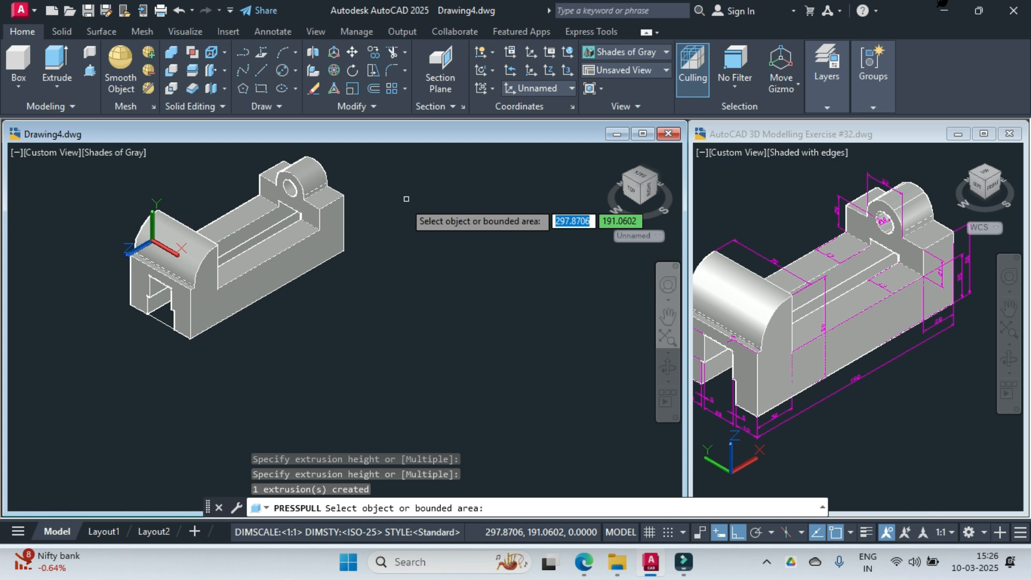
{"action": "key", "text": "Return"}
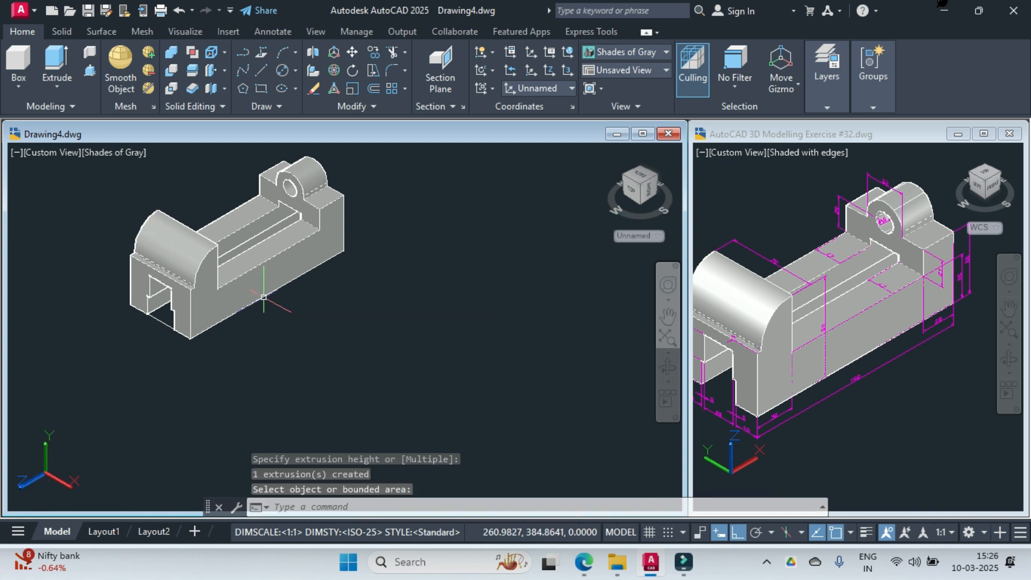
Erase the leftover slot profile polyline from the body's front face
{"action": "left_click", "coordinate": [110, 252]}
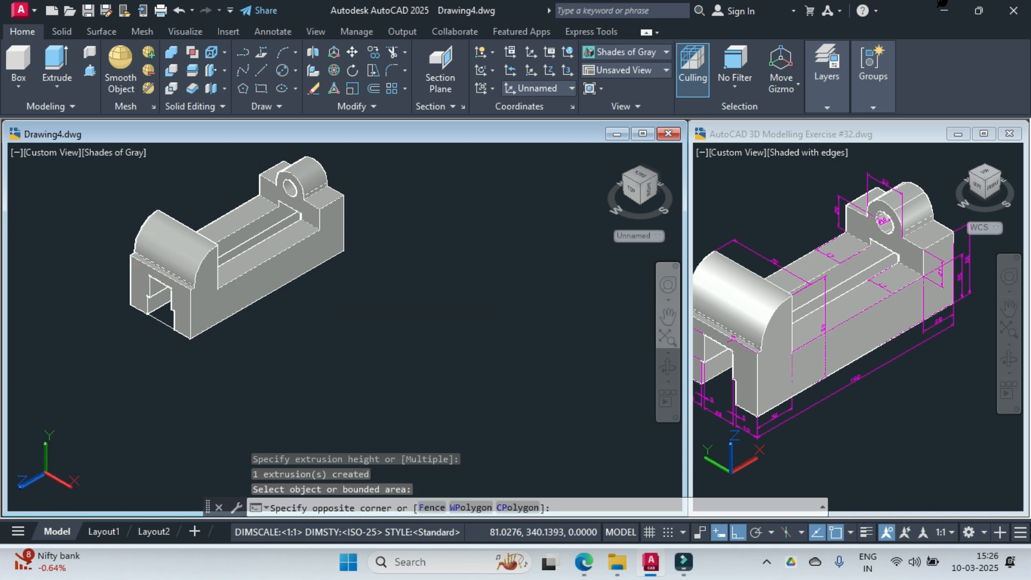
{"action": "left_click", "coordinate": [182, 364]}
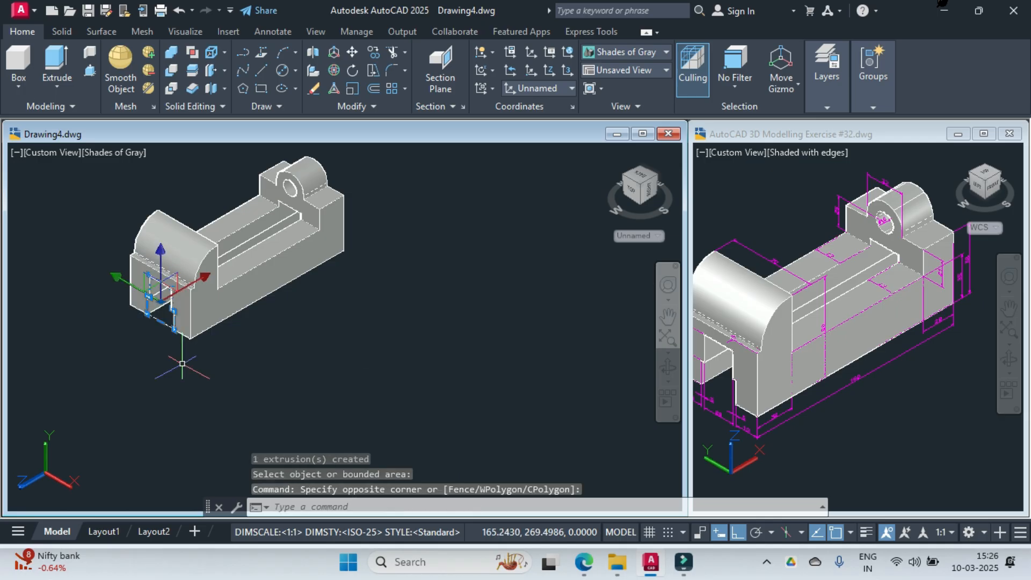
{"action": "key", "text": "Delete"}
Orbit around the finished part and inspect its slot, rounded end and holed lug against the reference model
{"action": "mouse_move", "coordinate": [252, 236]}
{"action": "middle_mouse_down"}
{"action": "mouse_move", "coordinate": [277, 225]}
{"action": "mouse_move", "coordinate": [295, 319]}
{"action": "mouse_move", "coordinate": [318, 308]}
{"action": "middle_mouse_up"}
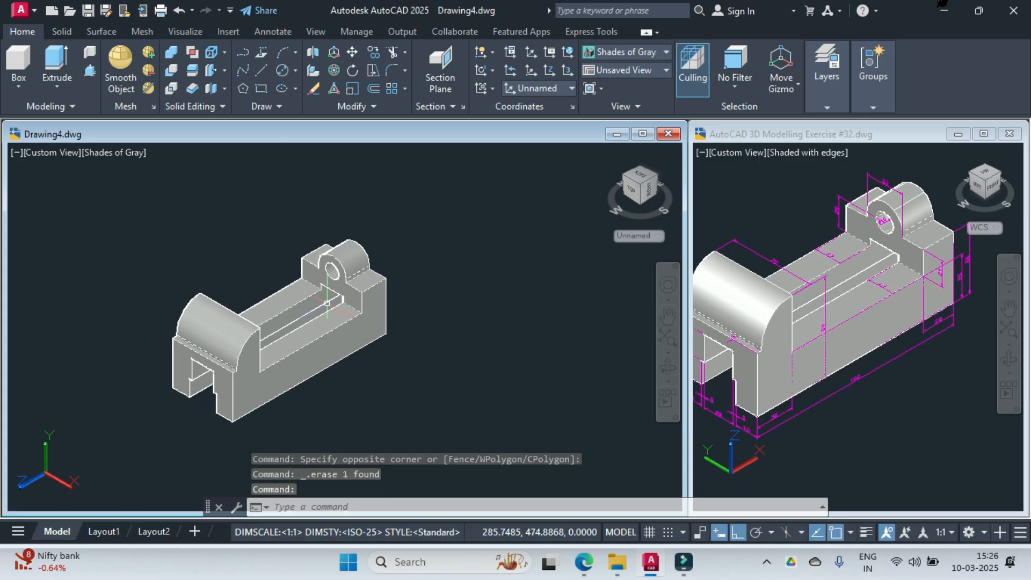
{"action": "left_click", "coordinate": [669, 368]}
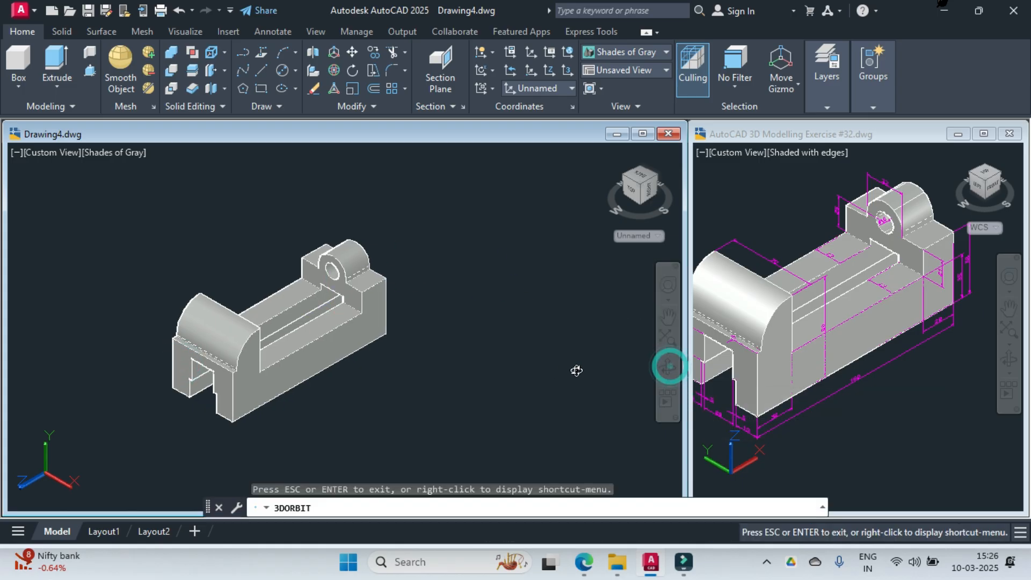
{"action": "mouse_move", "coordinate": [538, 373]}
{"action": "left_mouse_down"}
{"action": "mouse_move", "coordinate": [429, 400]}
{"action": "mouse_move", "coordinate": [375, 312]}
{"action": "mouse_move", "coordinate": [300, 247]}
{"action": "mouse_move", "coordinate": [235, 217]}
{"action": "mouse_move", "coordinate": [166, 320]}
{"action": "mouse_move", "coordinate": [185, 421]}
{"action": "mouse_move", "coordinate": [337, 446]}
{"action": "mouse_move", "coordinate": [533, 336]}
{"action": "mouse_move", "coordinate": [531, 375]}
{"action": "left_mouse_up"}
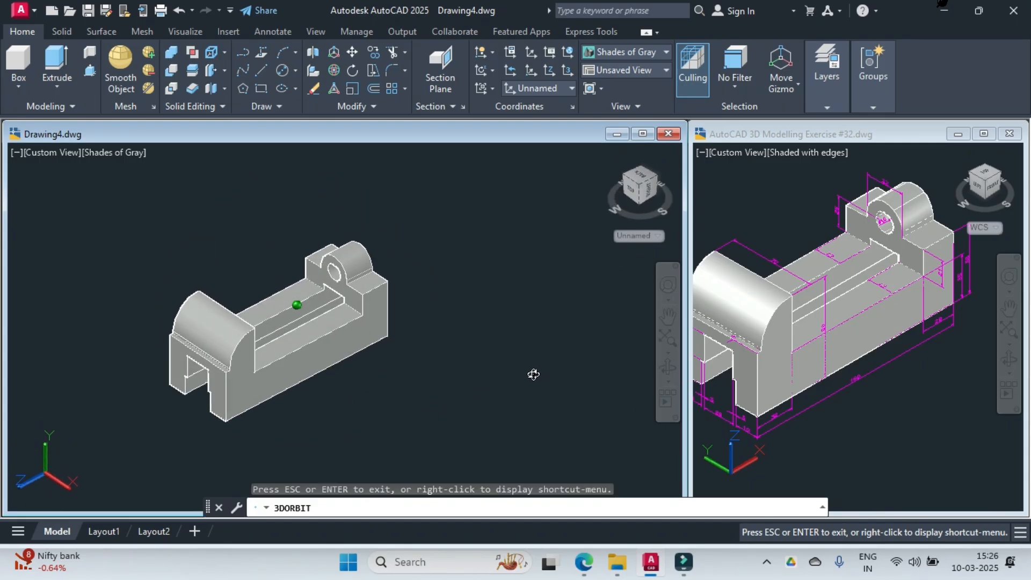
{"action": "scroll", "coordinate": [195, 361], "scroll_direction": "up", "scroll_amount": 3}
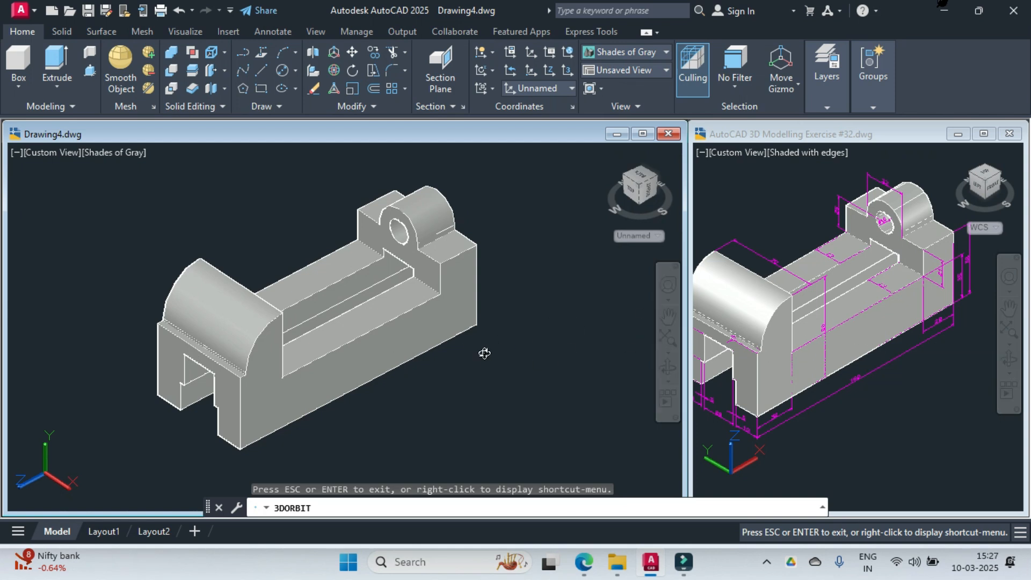
{"action": "key", "text": "Escape"}
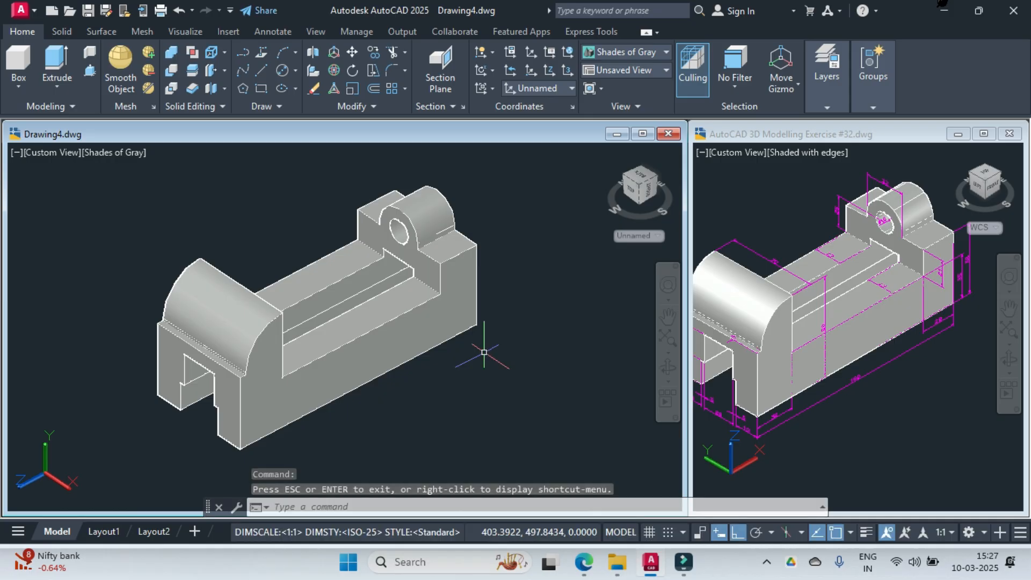